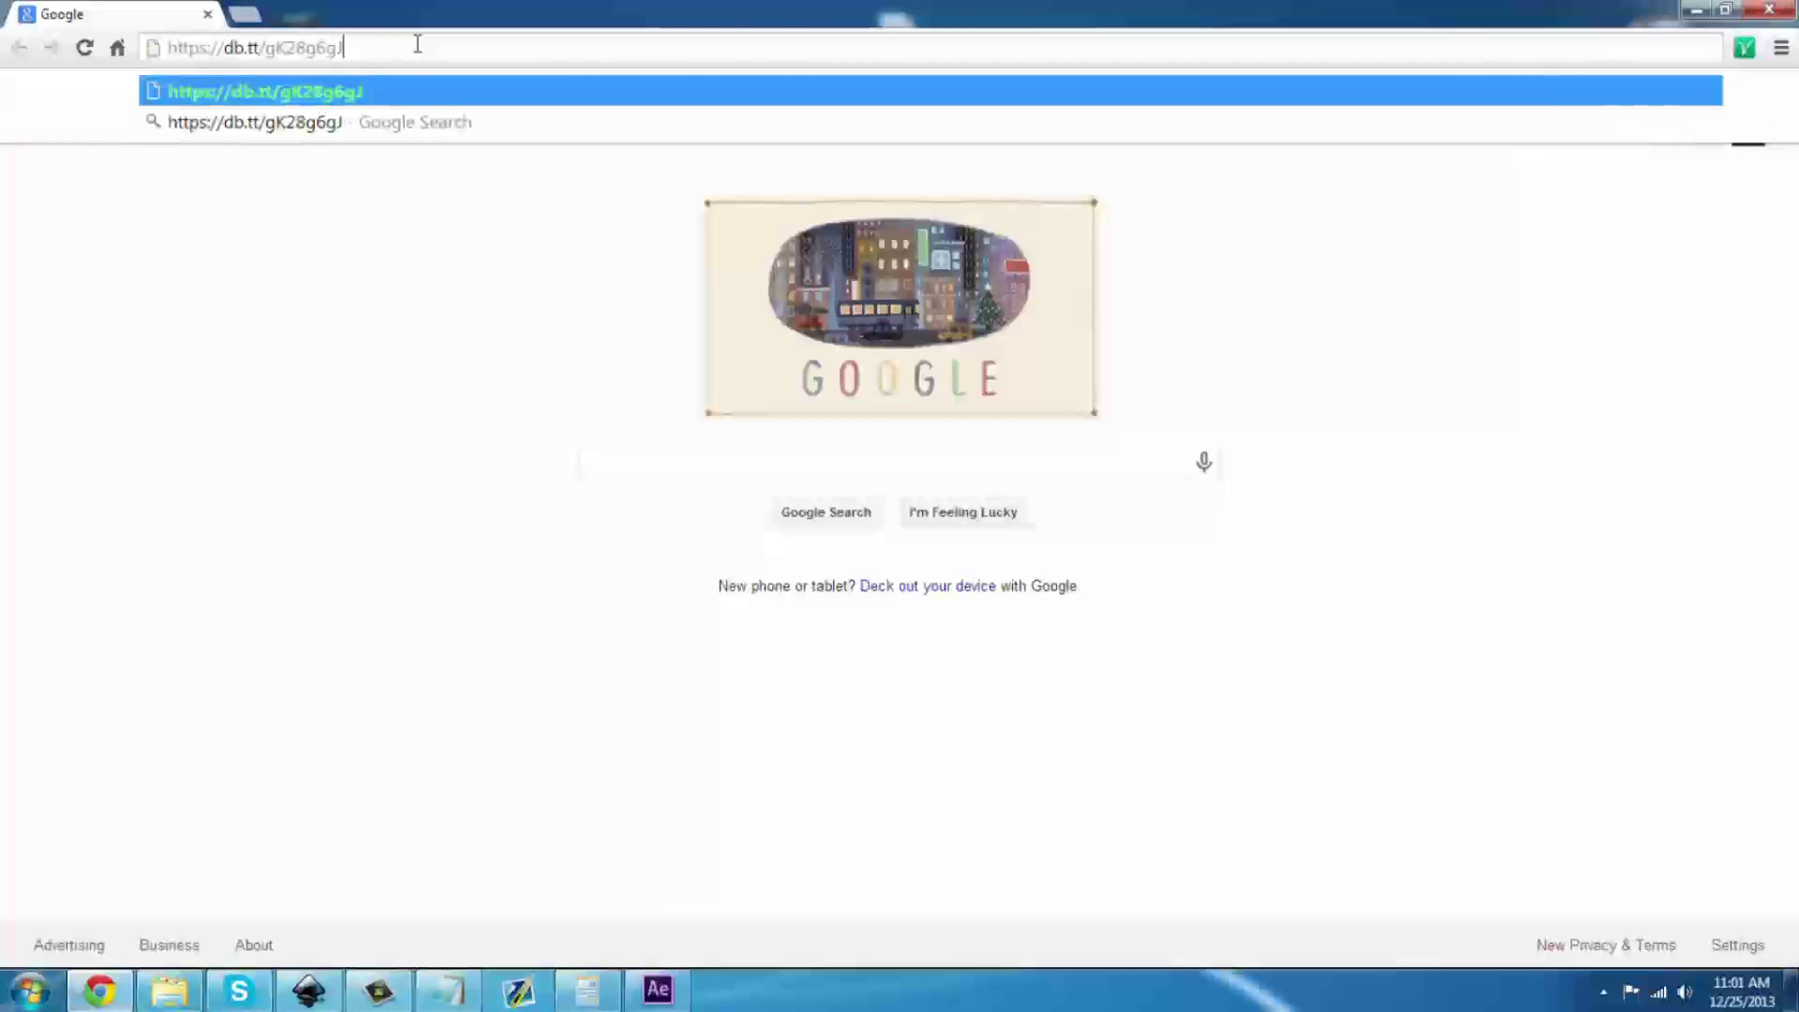
Open the Dropbox invite link and enter the first and last name in the sign-up form.
key(Return)
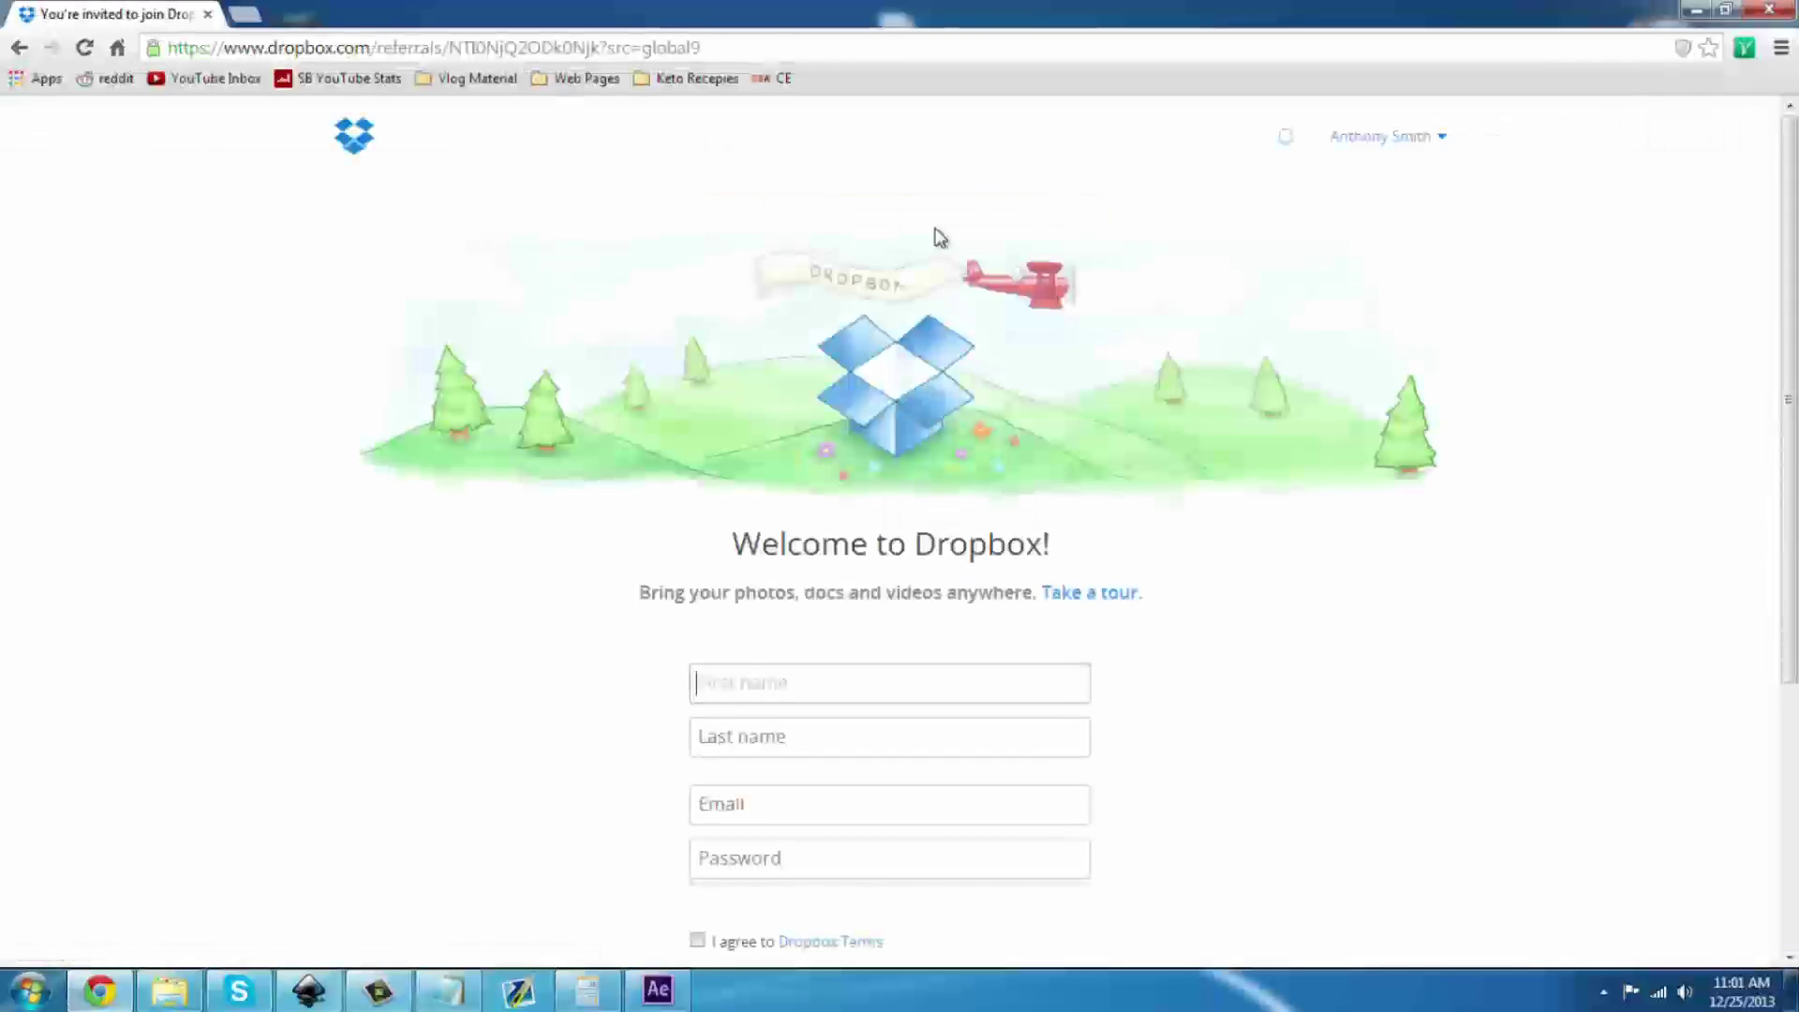
scroll(1224, 570, down, 2)
click(812, 459)
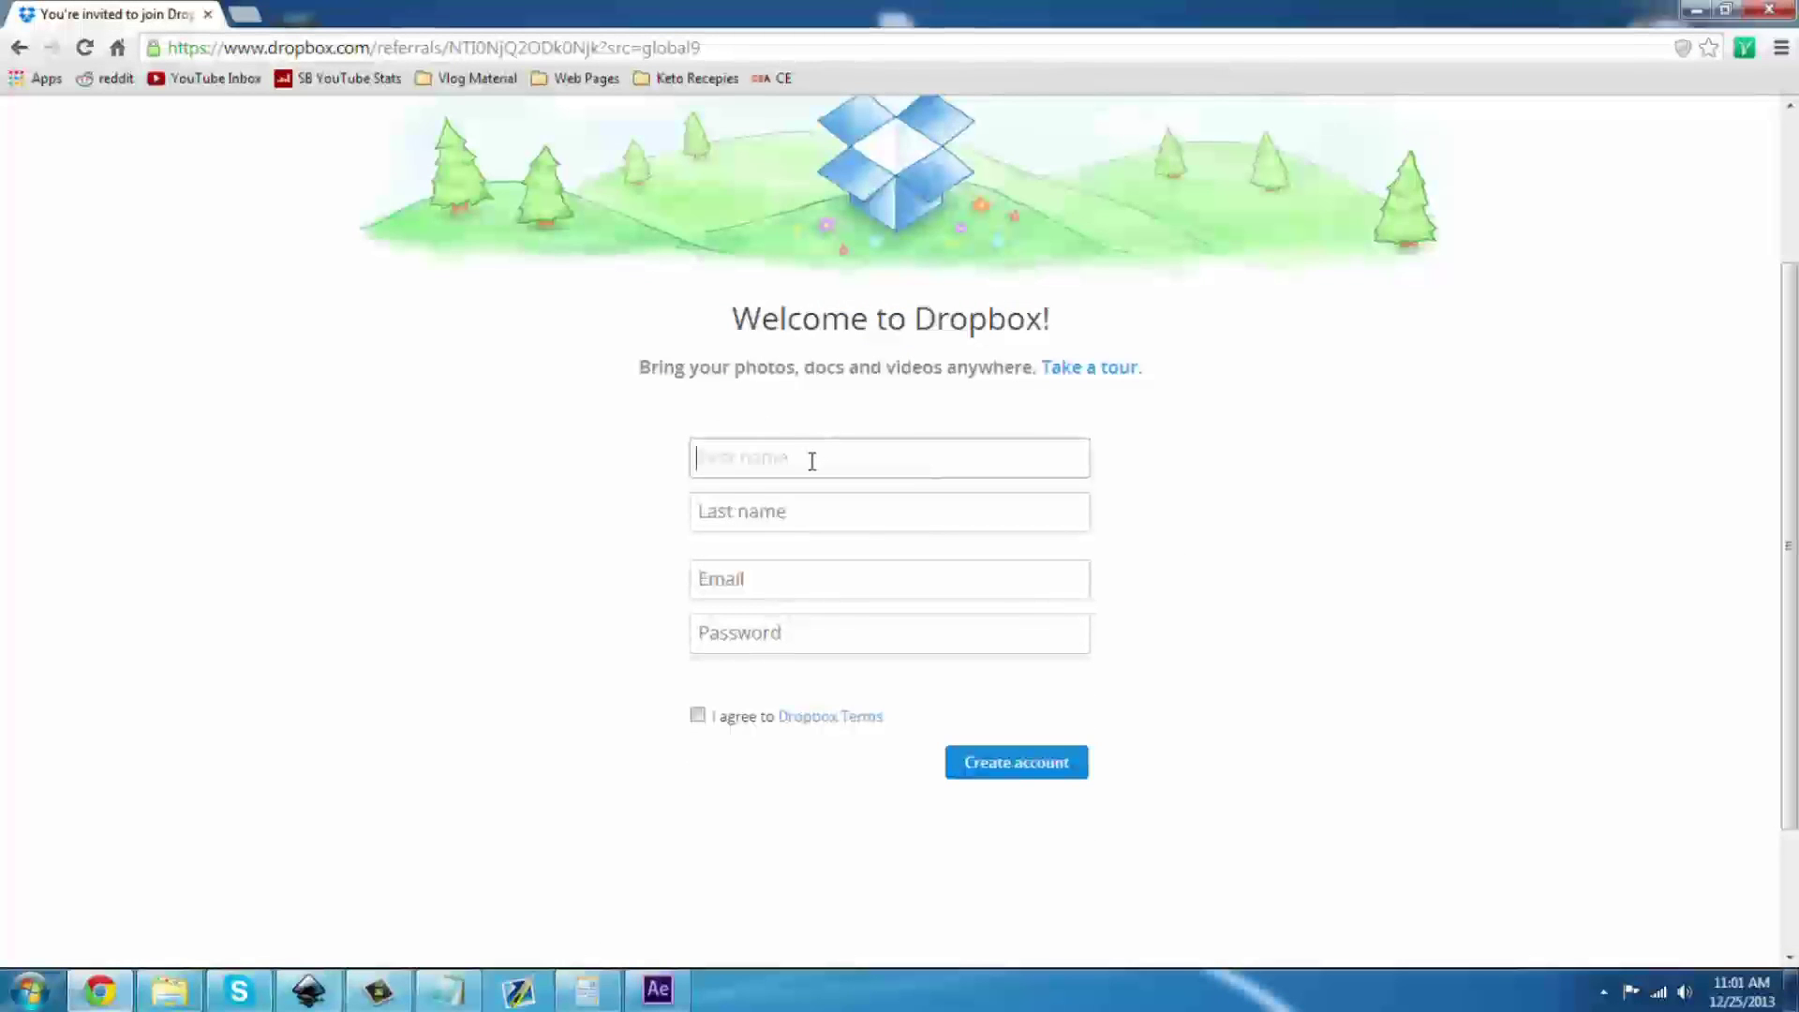
text(My Nan)
key(BackSpace)
text(me)
click(775, 526)
text(My Last Nan)
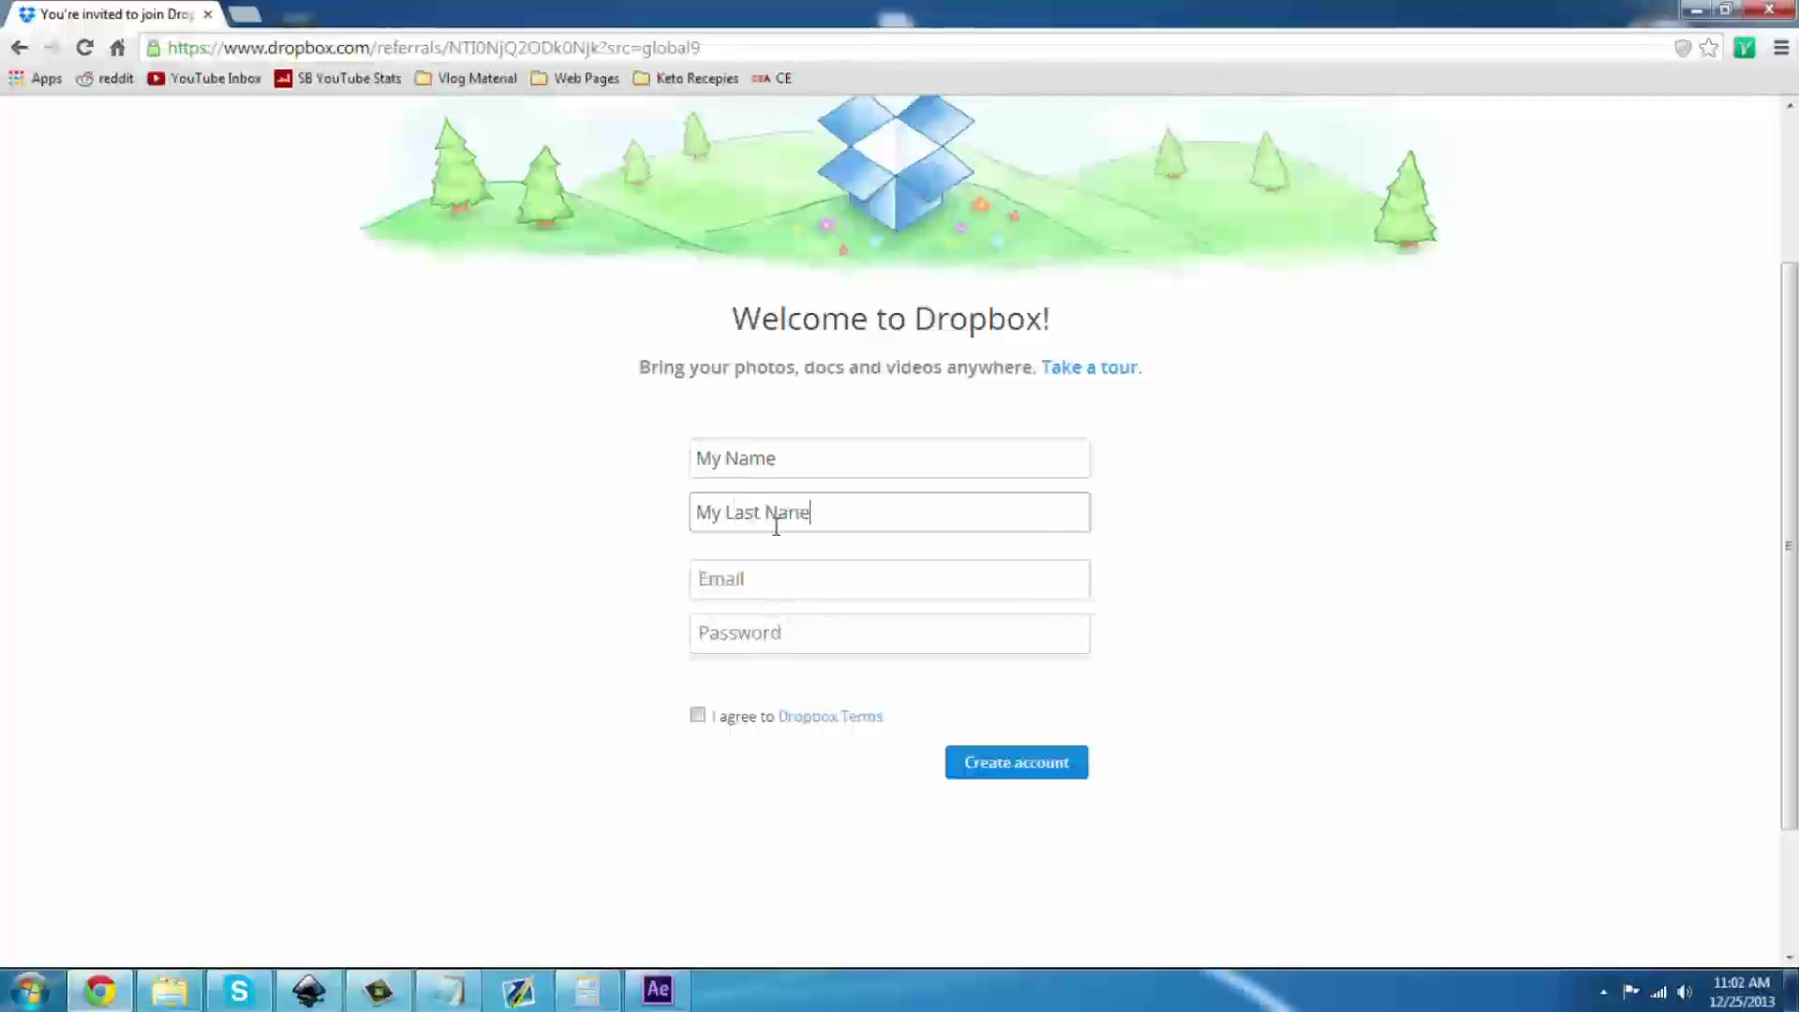
key(BackSpace)
text(me)
Fill in the e-mail address and an account password, and agree to the Dropbox Terms.
click(787, 581)
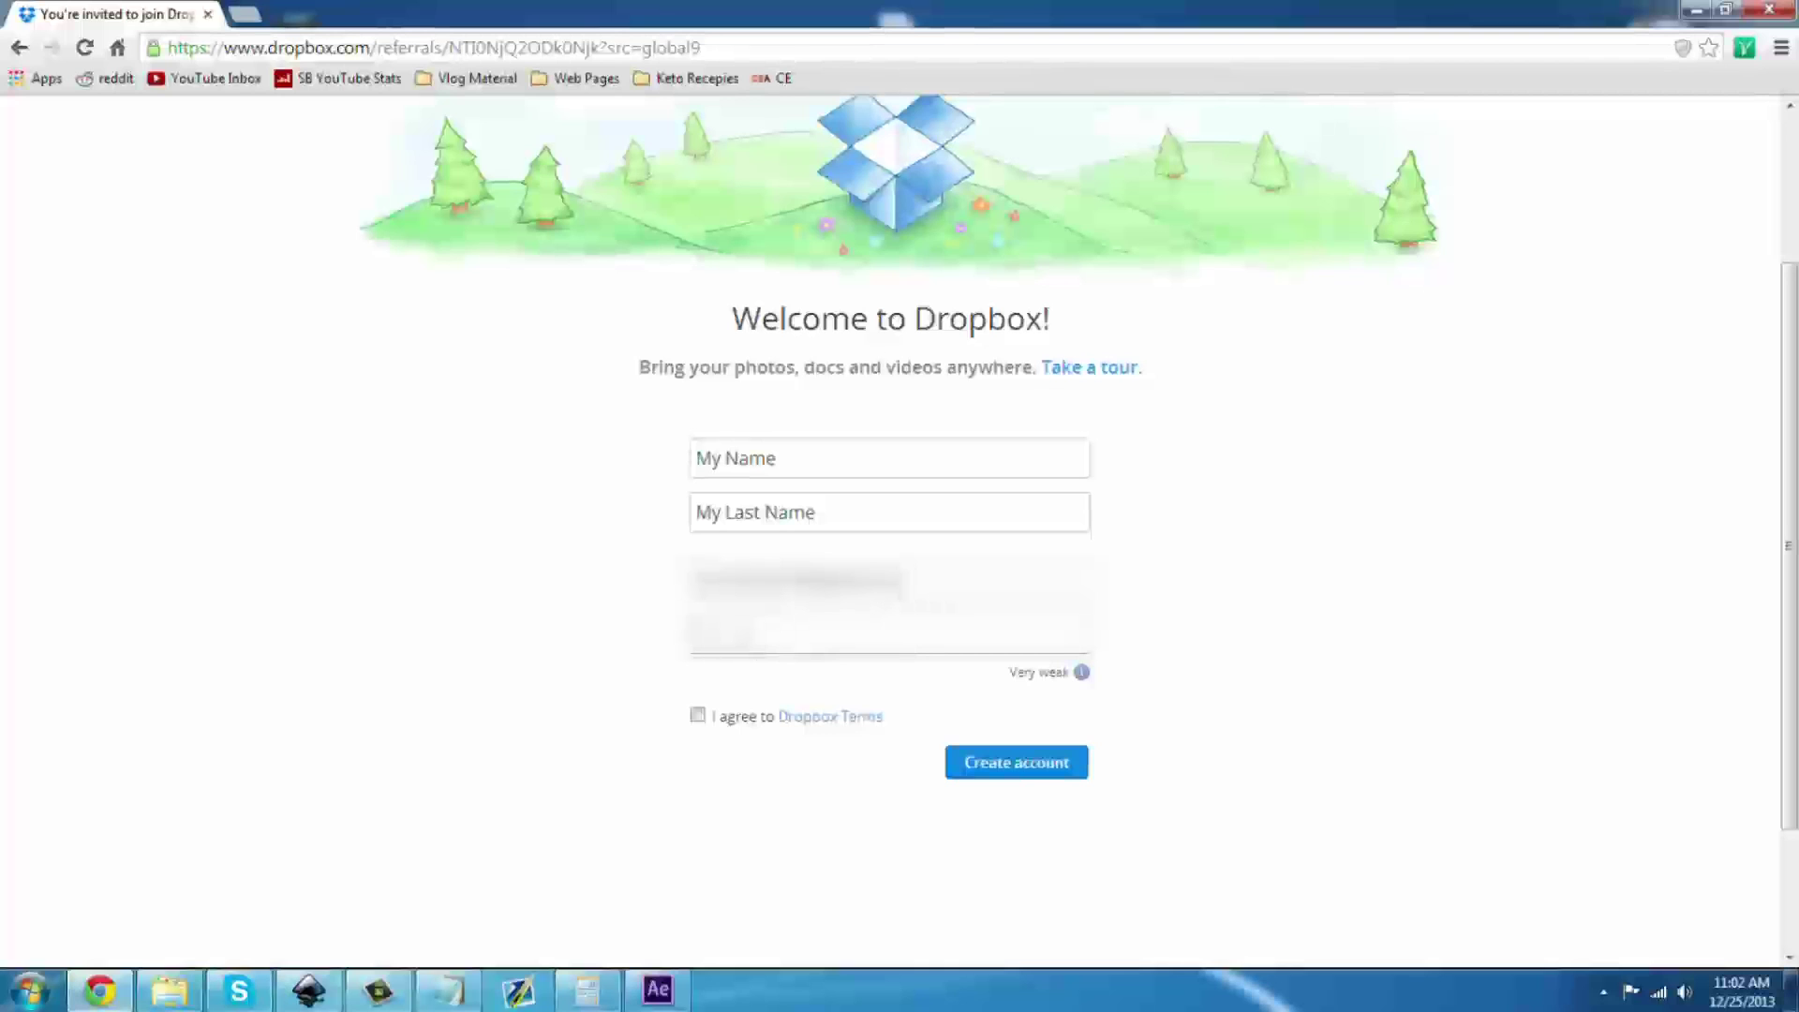
text(***)
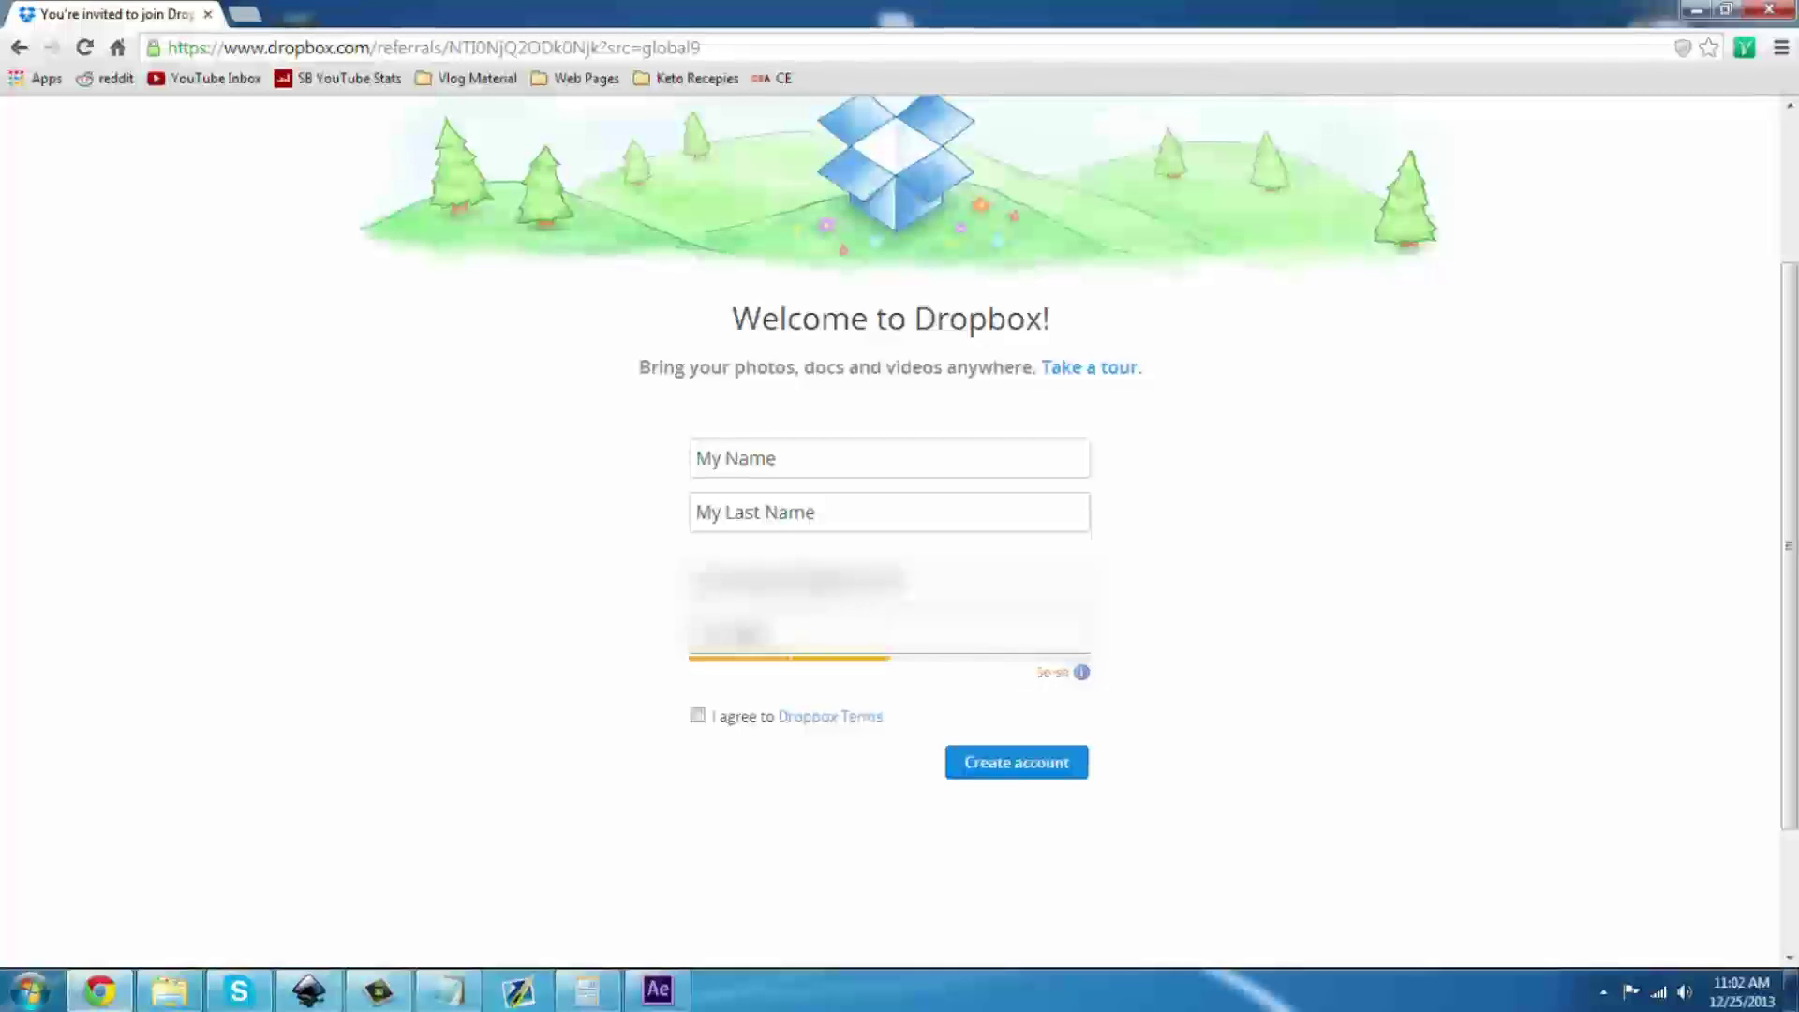
text(***)
key(BackSpace)
text(*)
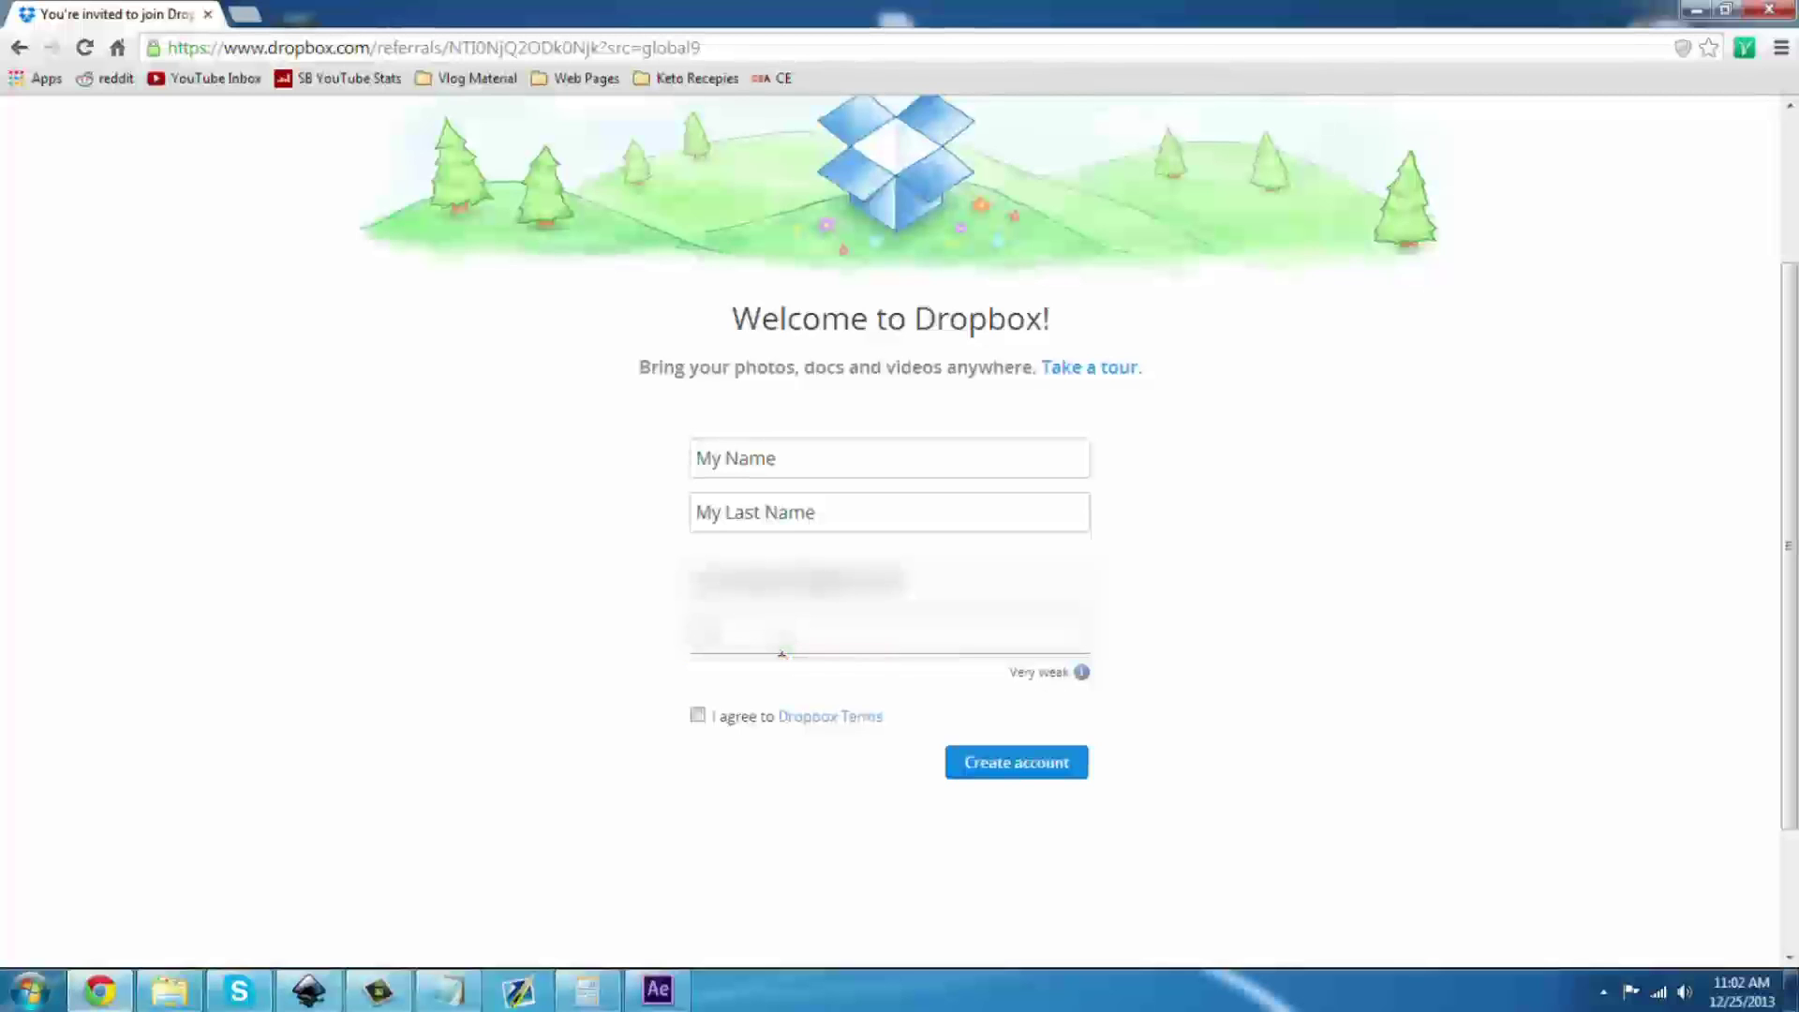
text(*****)
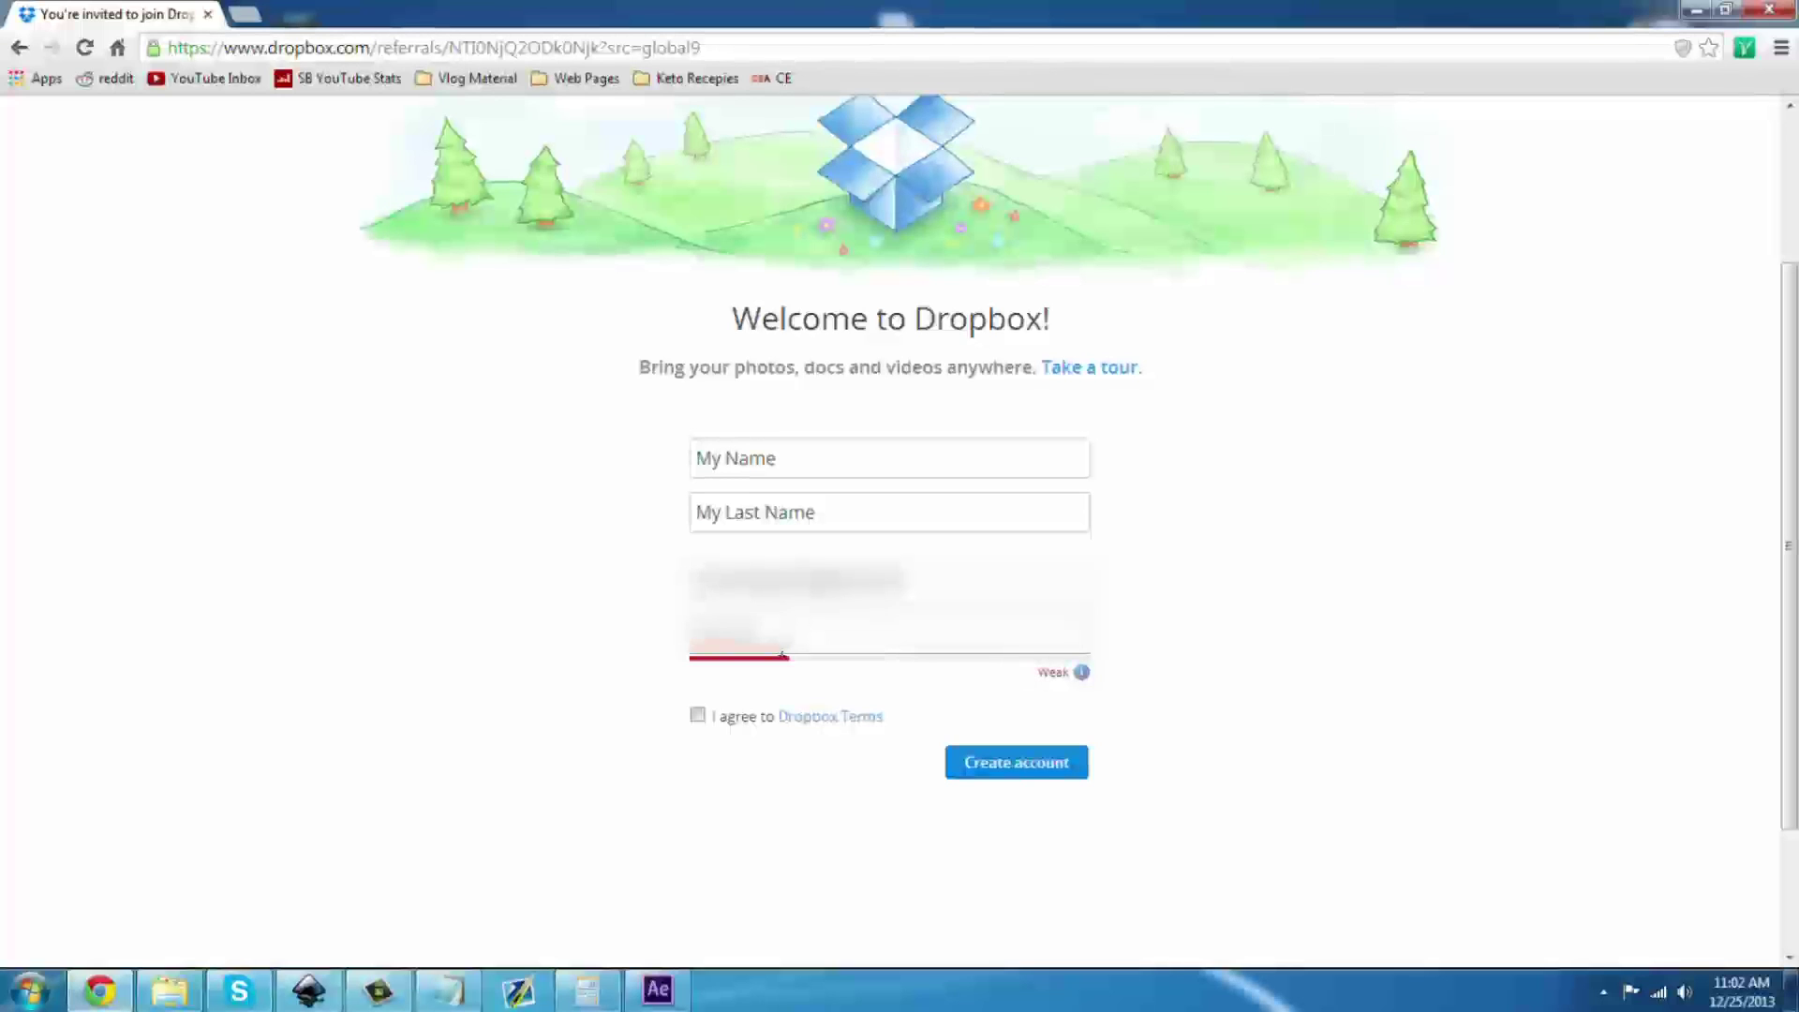
text(**)
click(698, 718)
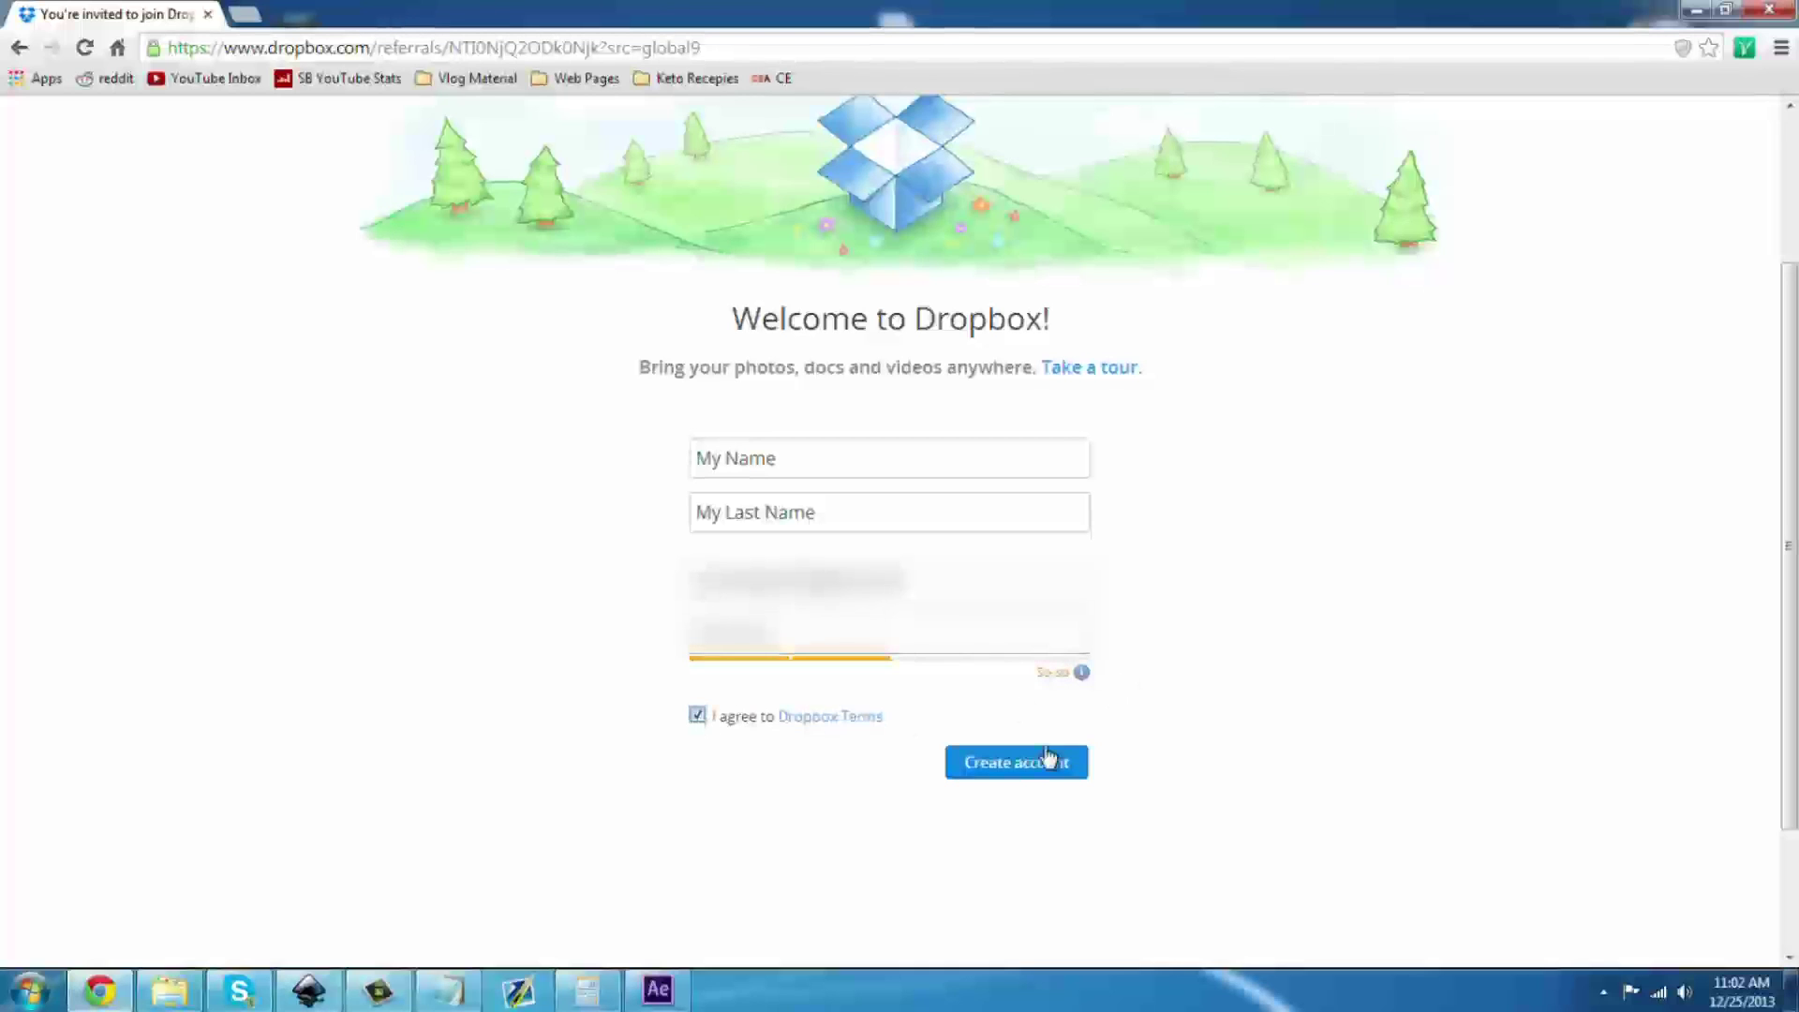
Create the account, then open the downloaded Dropbox 2.4.10.exe and allow it to run.
click(1025, 766)
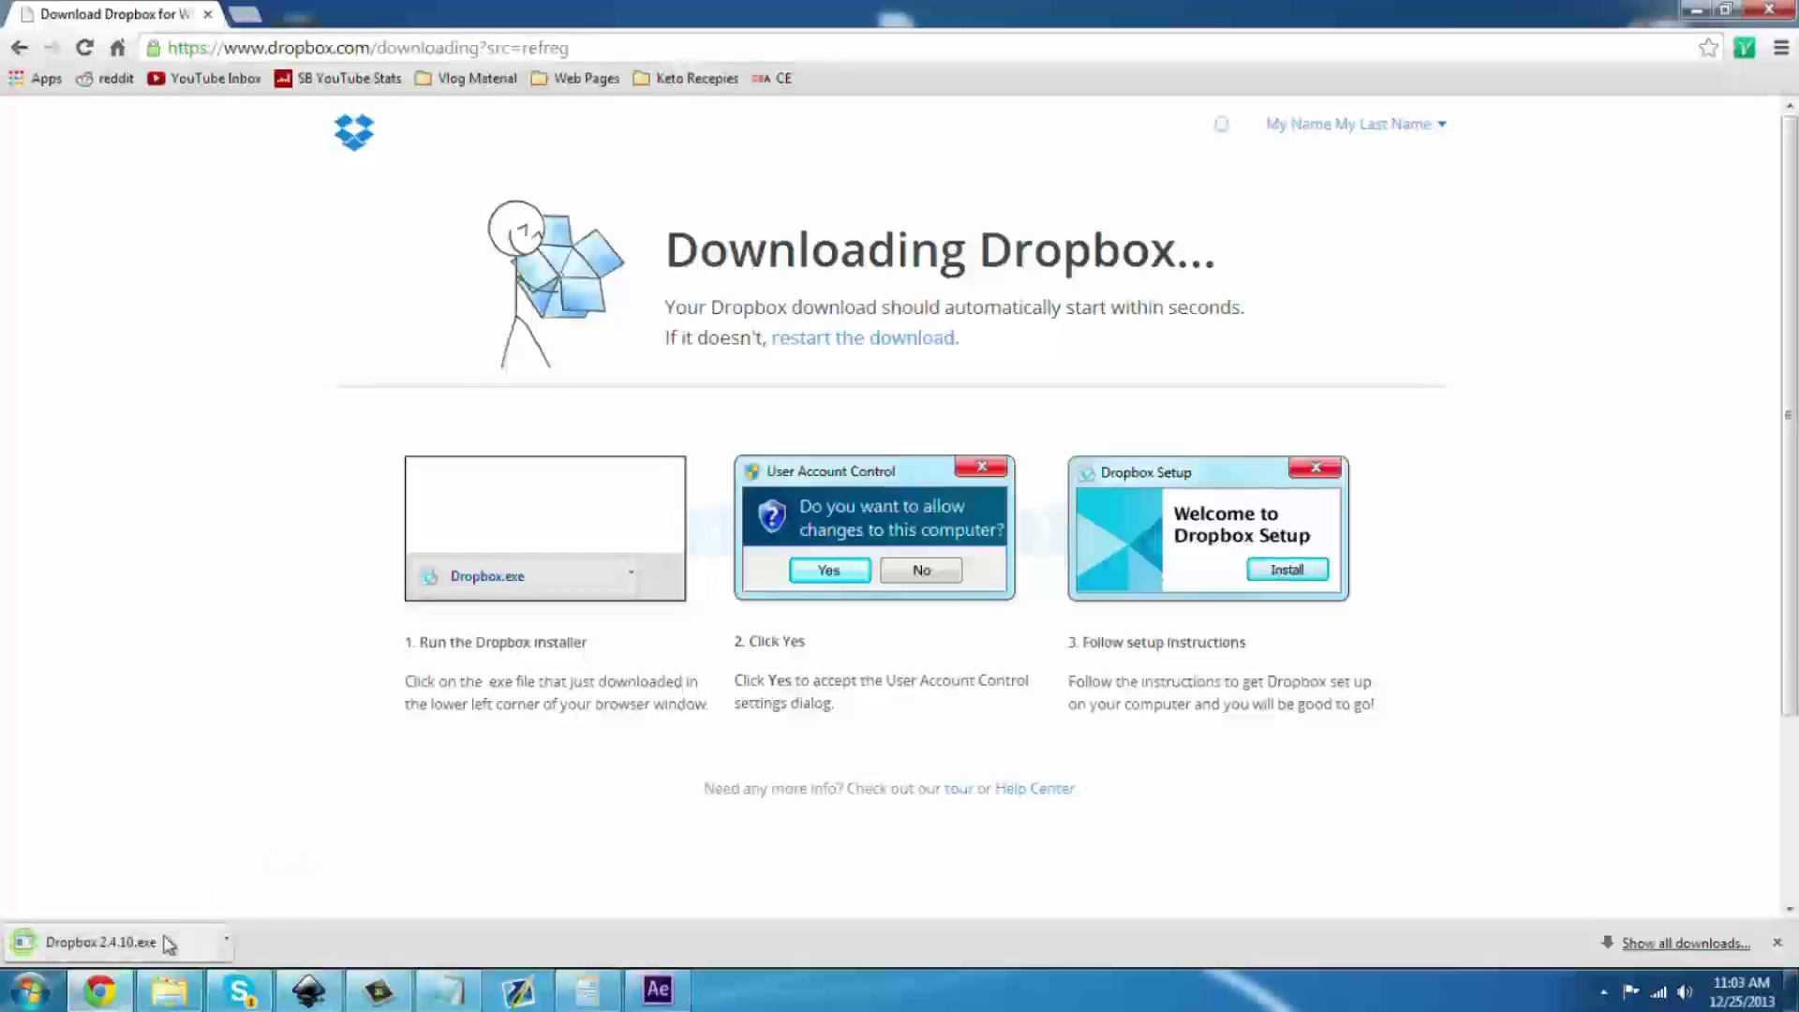
right_click(167, 941)
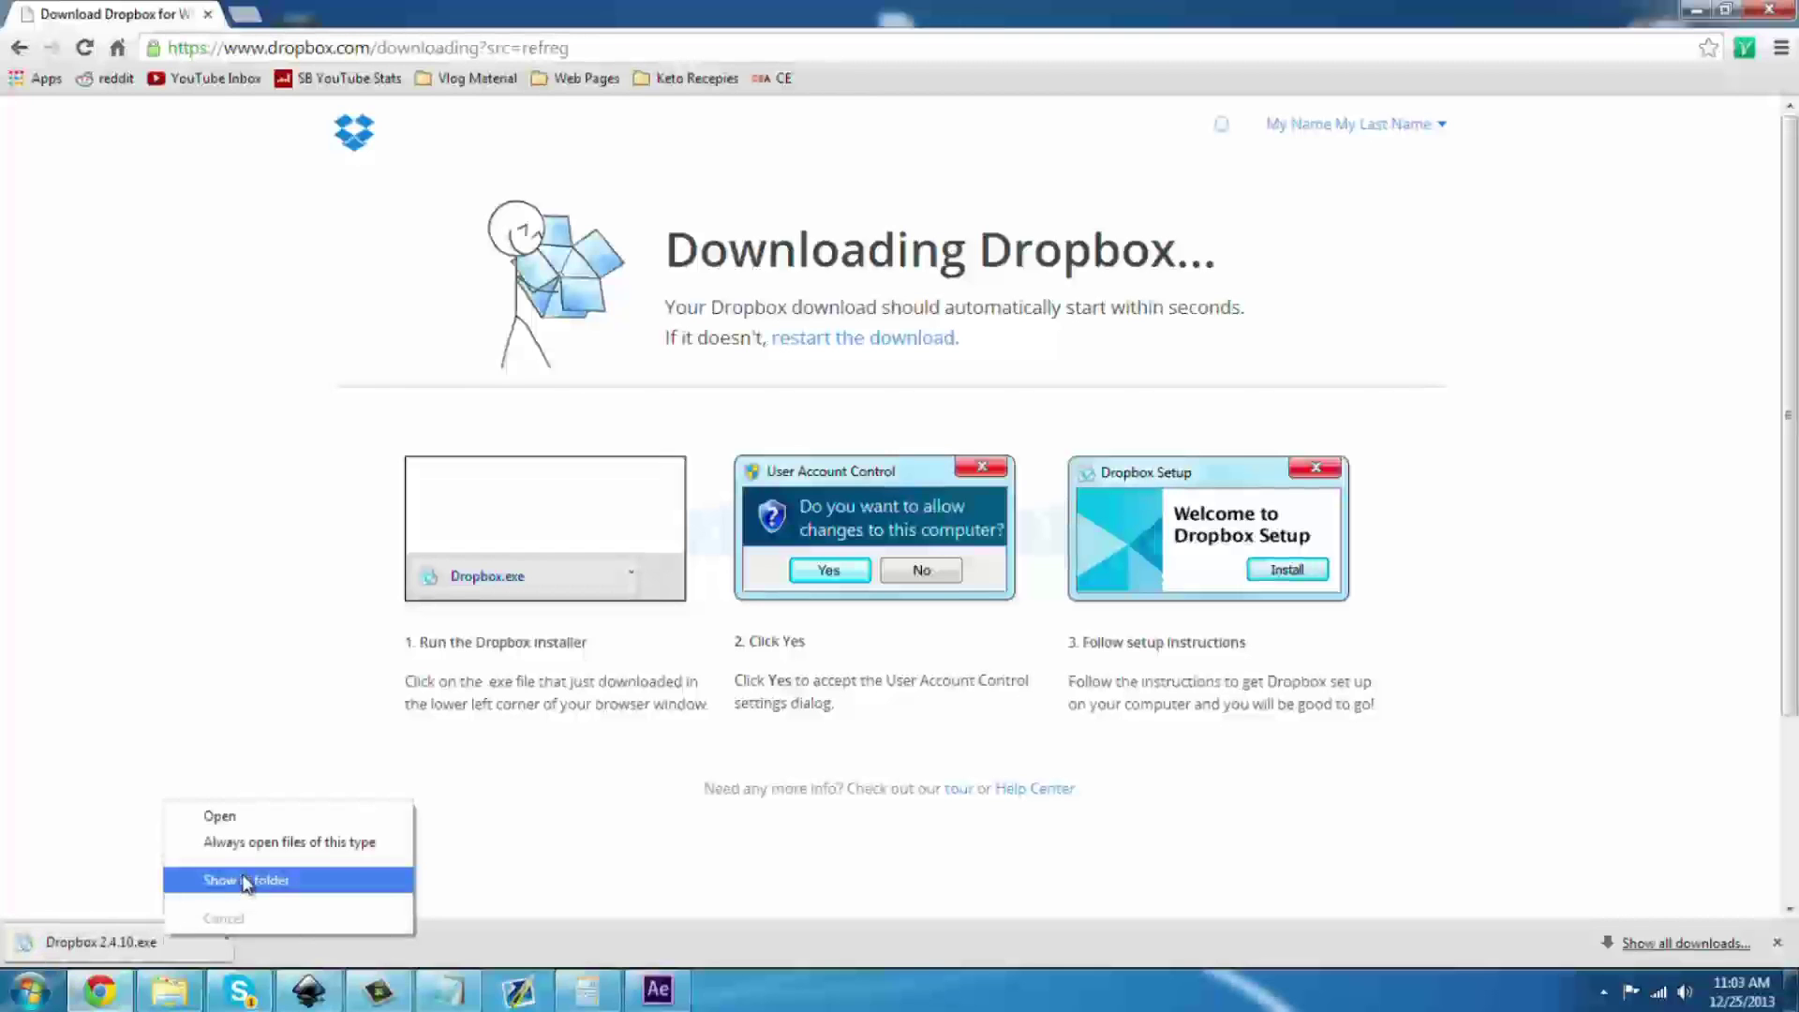
click(261, 817)
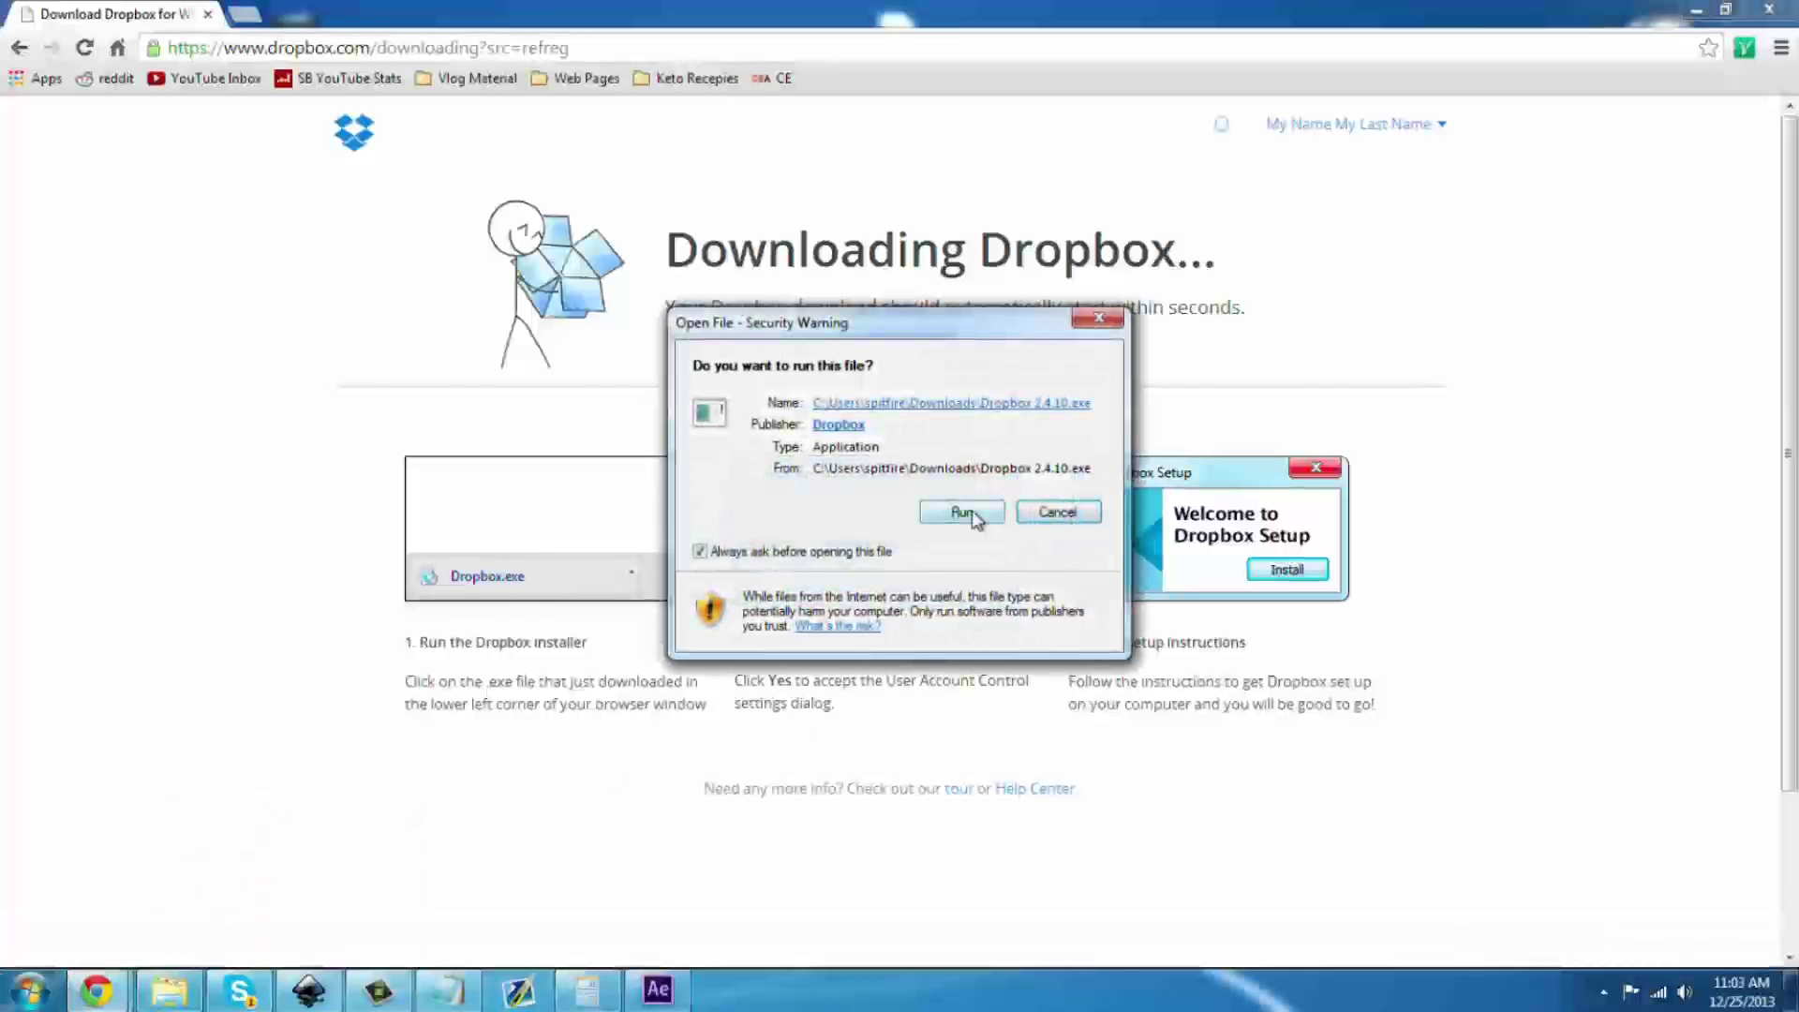
click(963, 512)
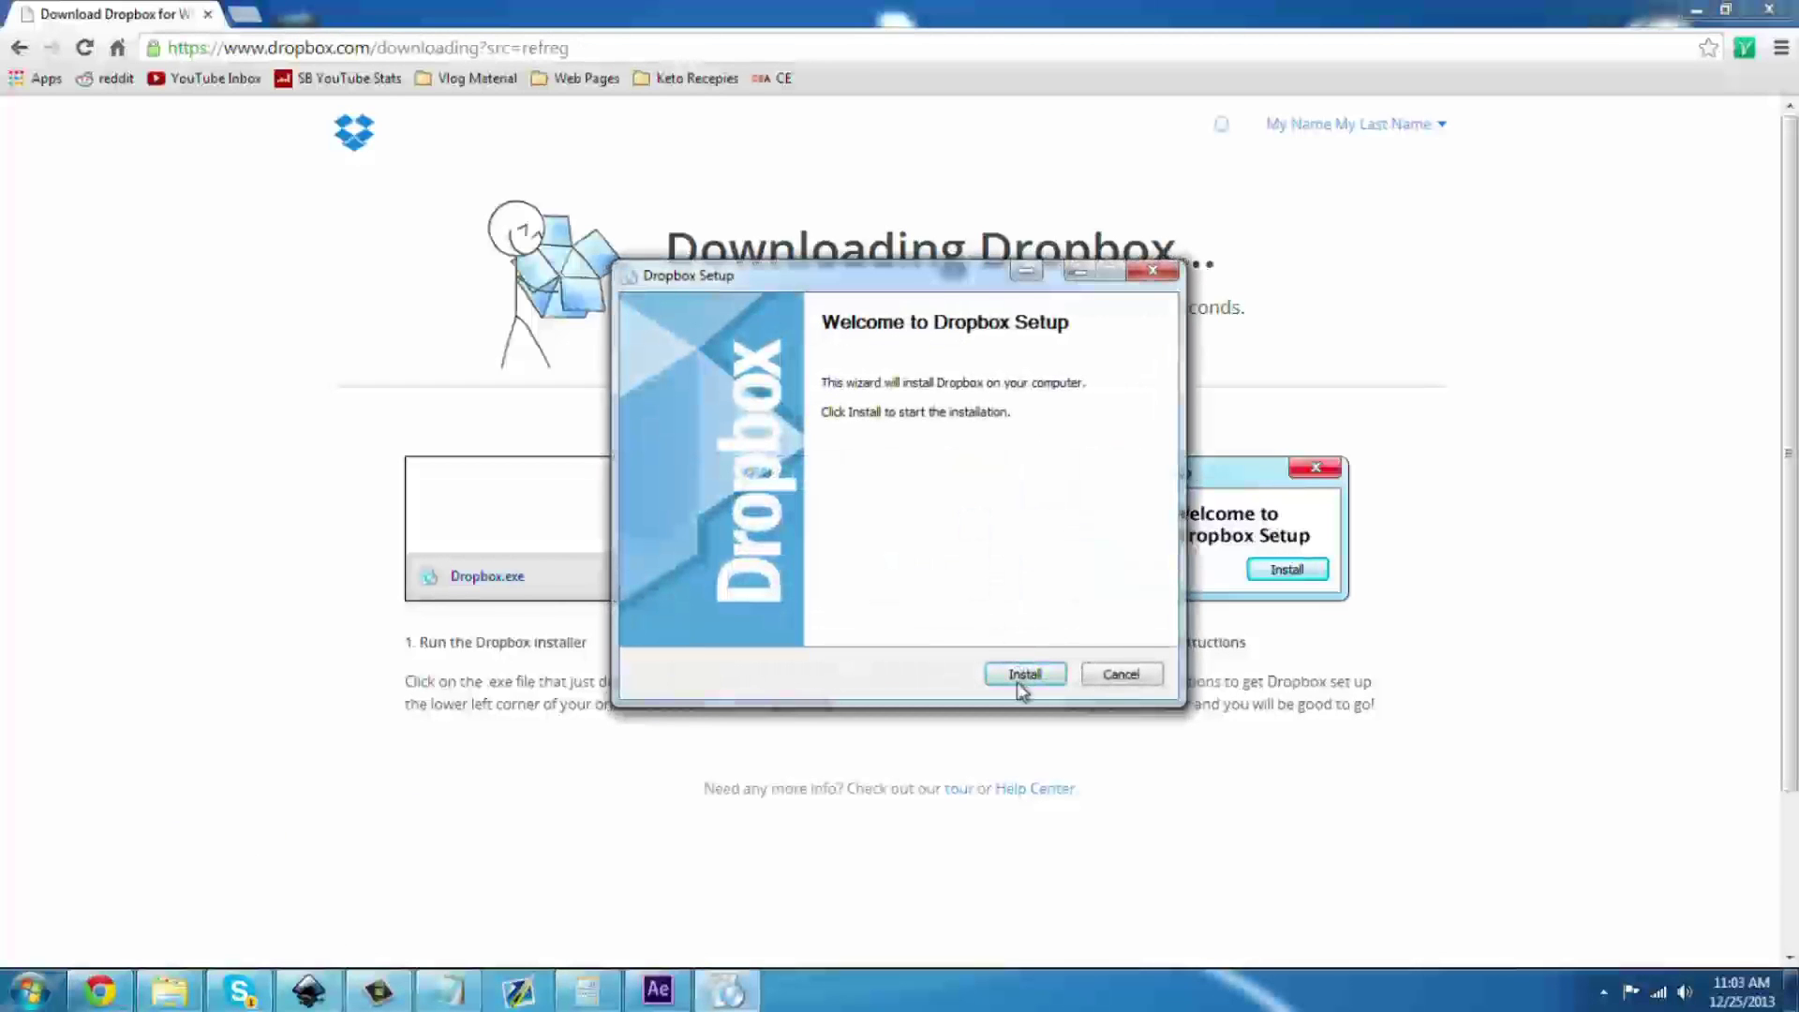
Install Dropbox from the Setup welcome screen.
click(1024, 675)
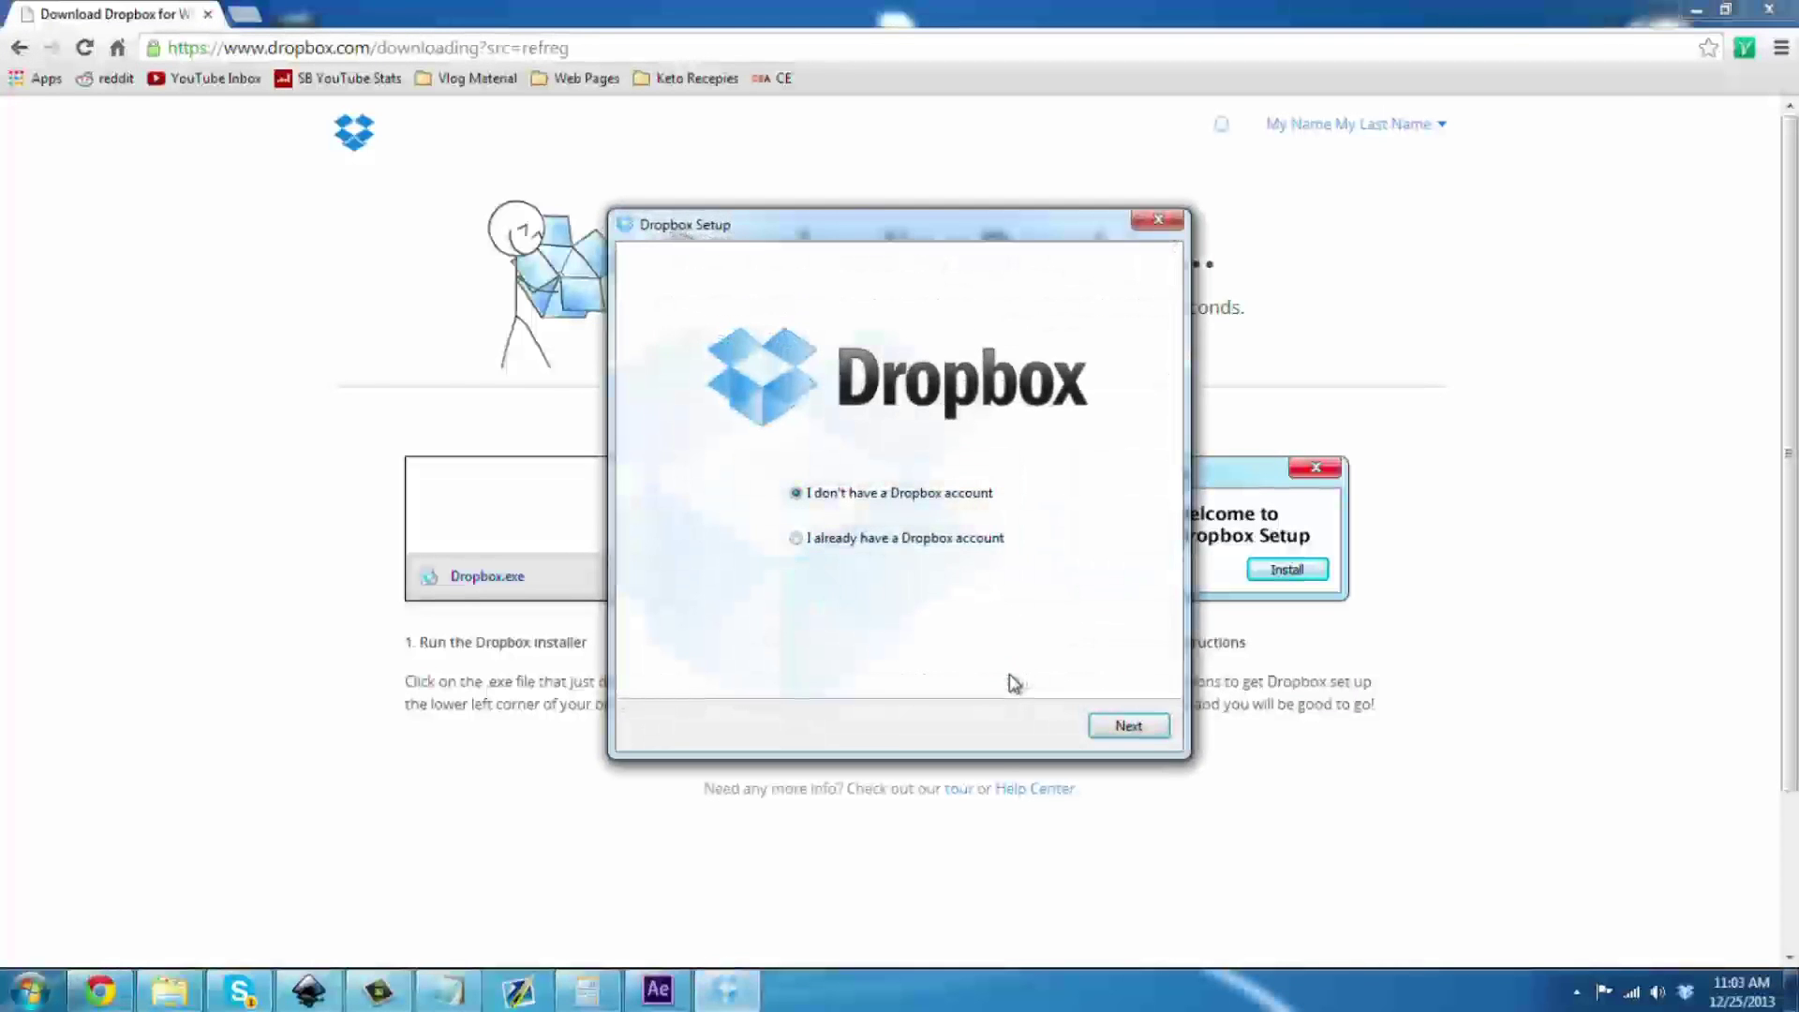
Choose 'I already have a Dropbox account' and sign in with the account e-mail and password to link this computer.
click(922, 540)
click(1136, 726)
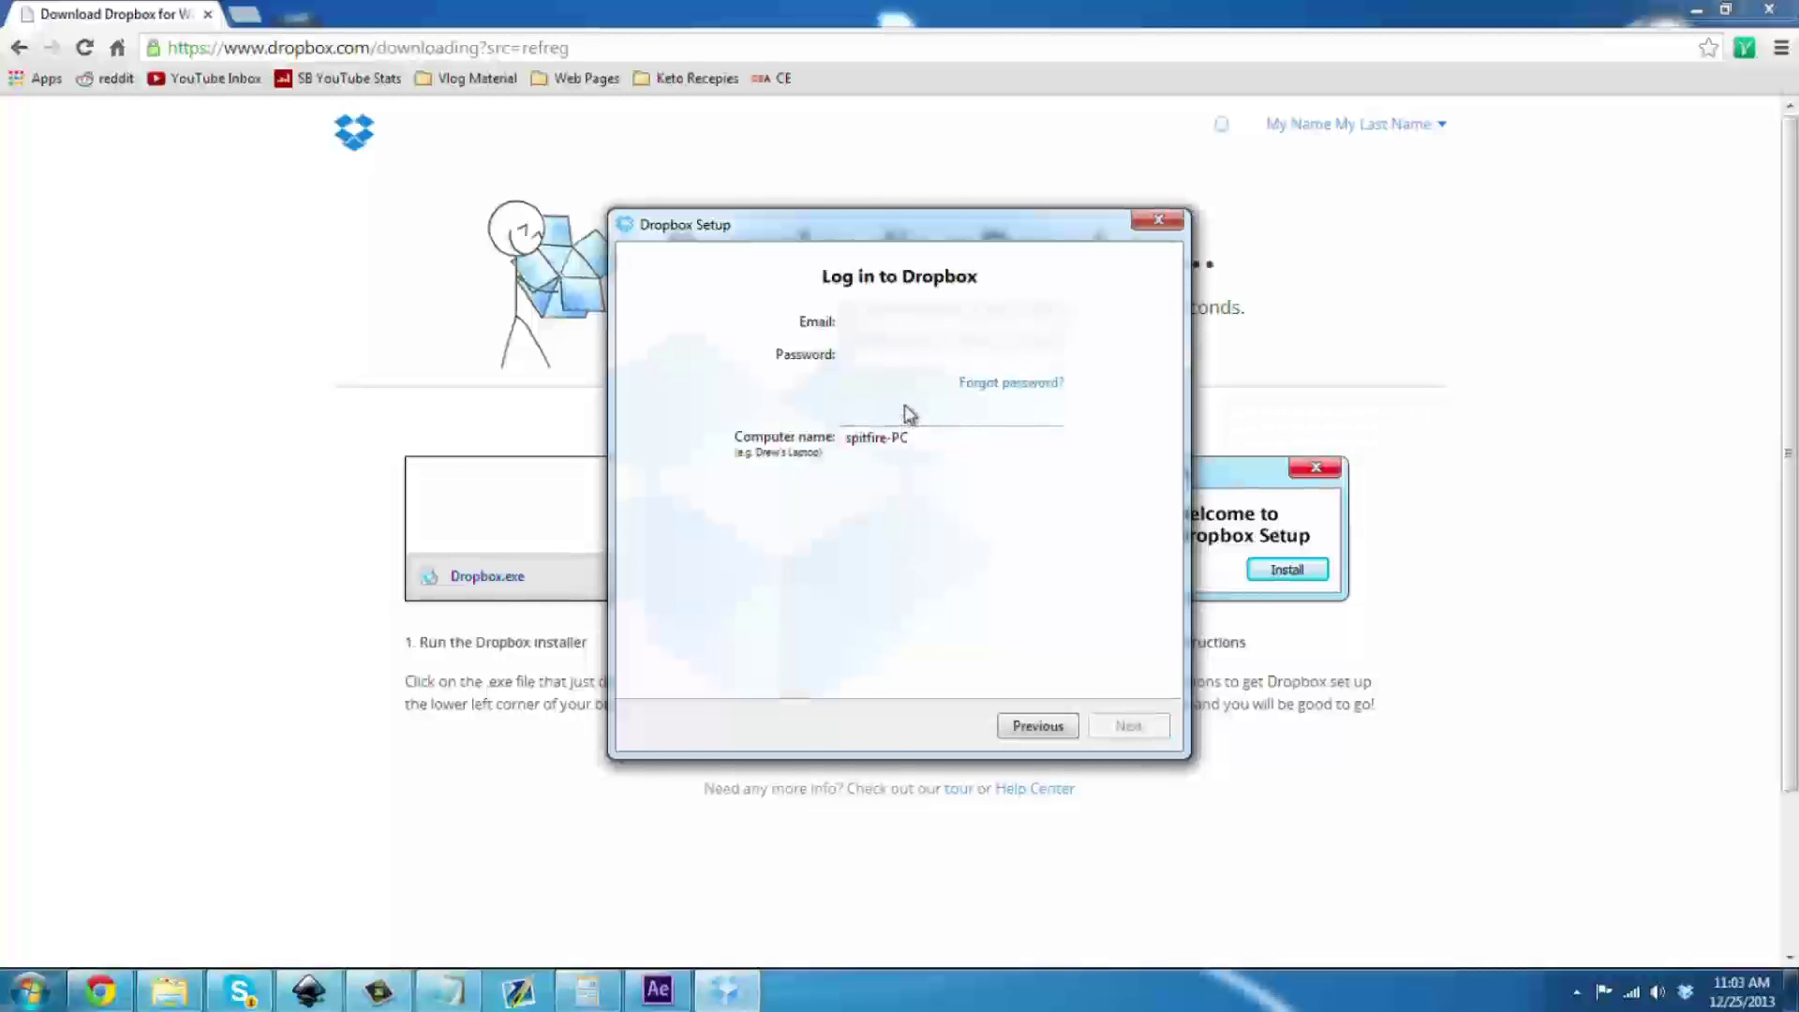
text(emailemailailcom)
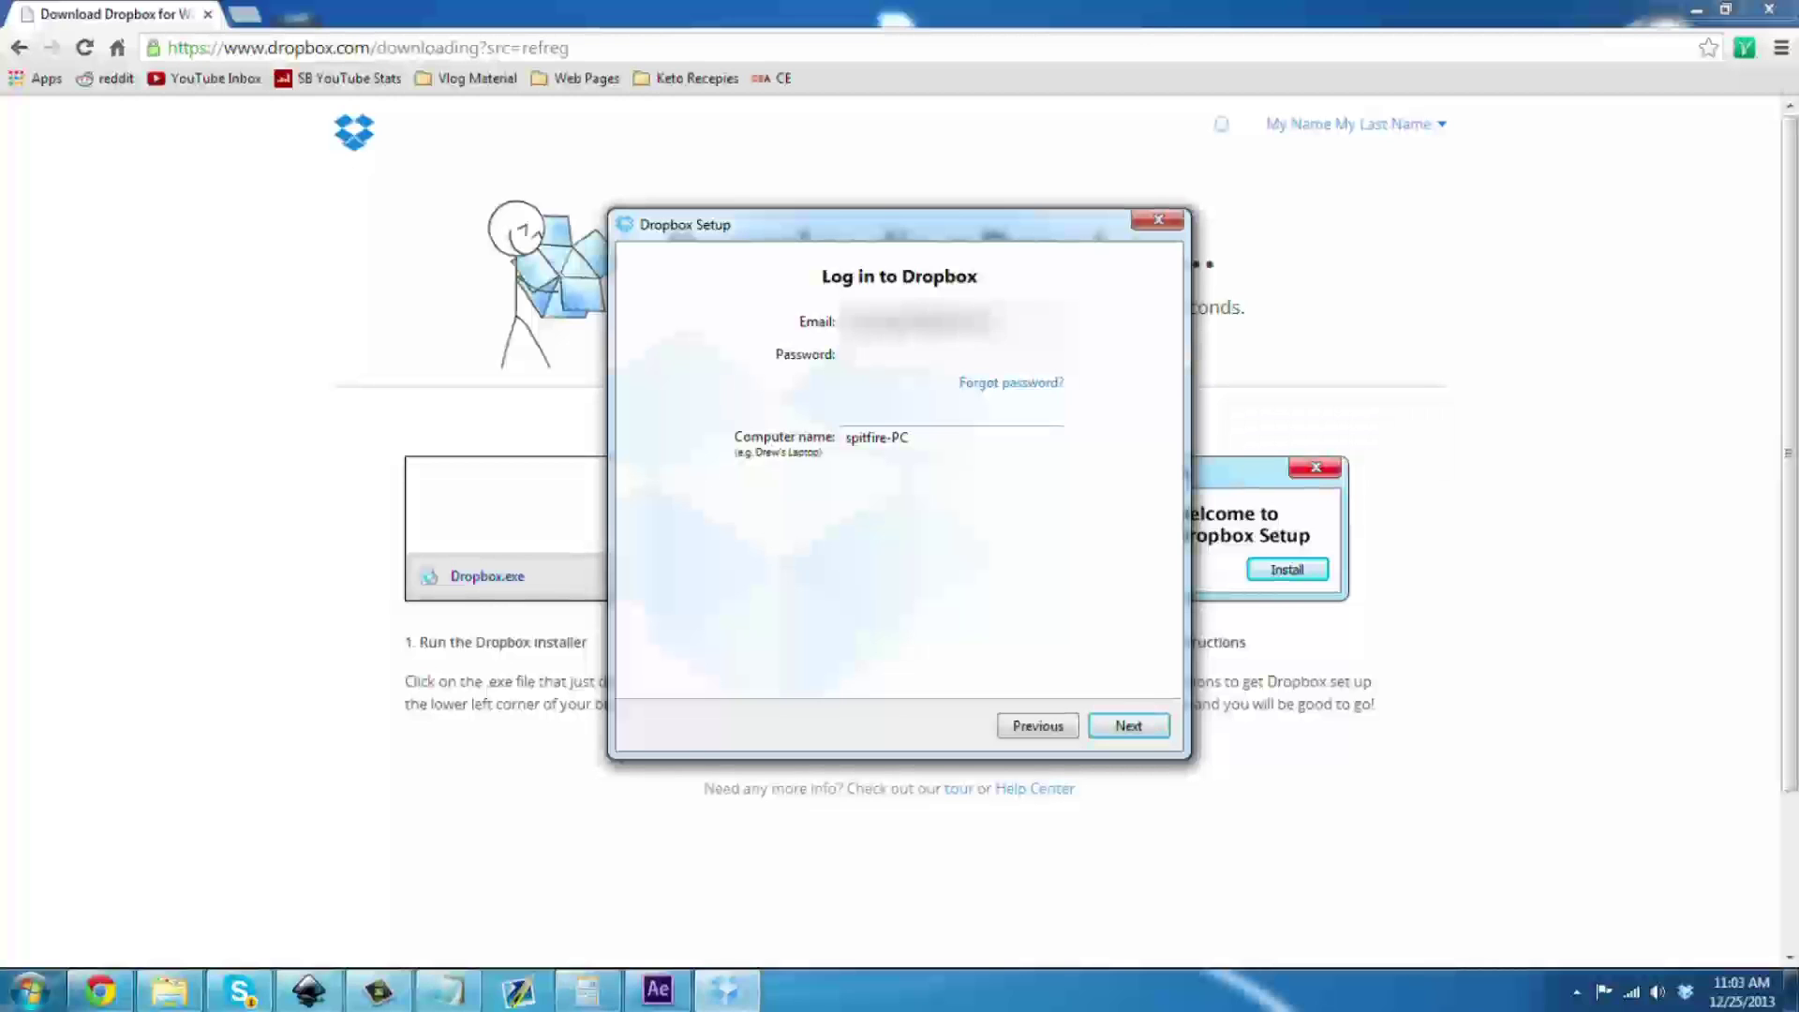
key(Tab)
text(**************)
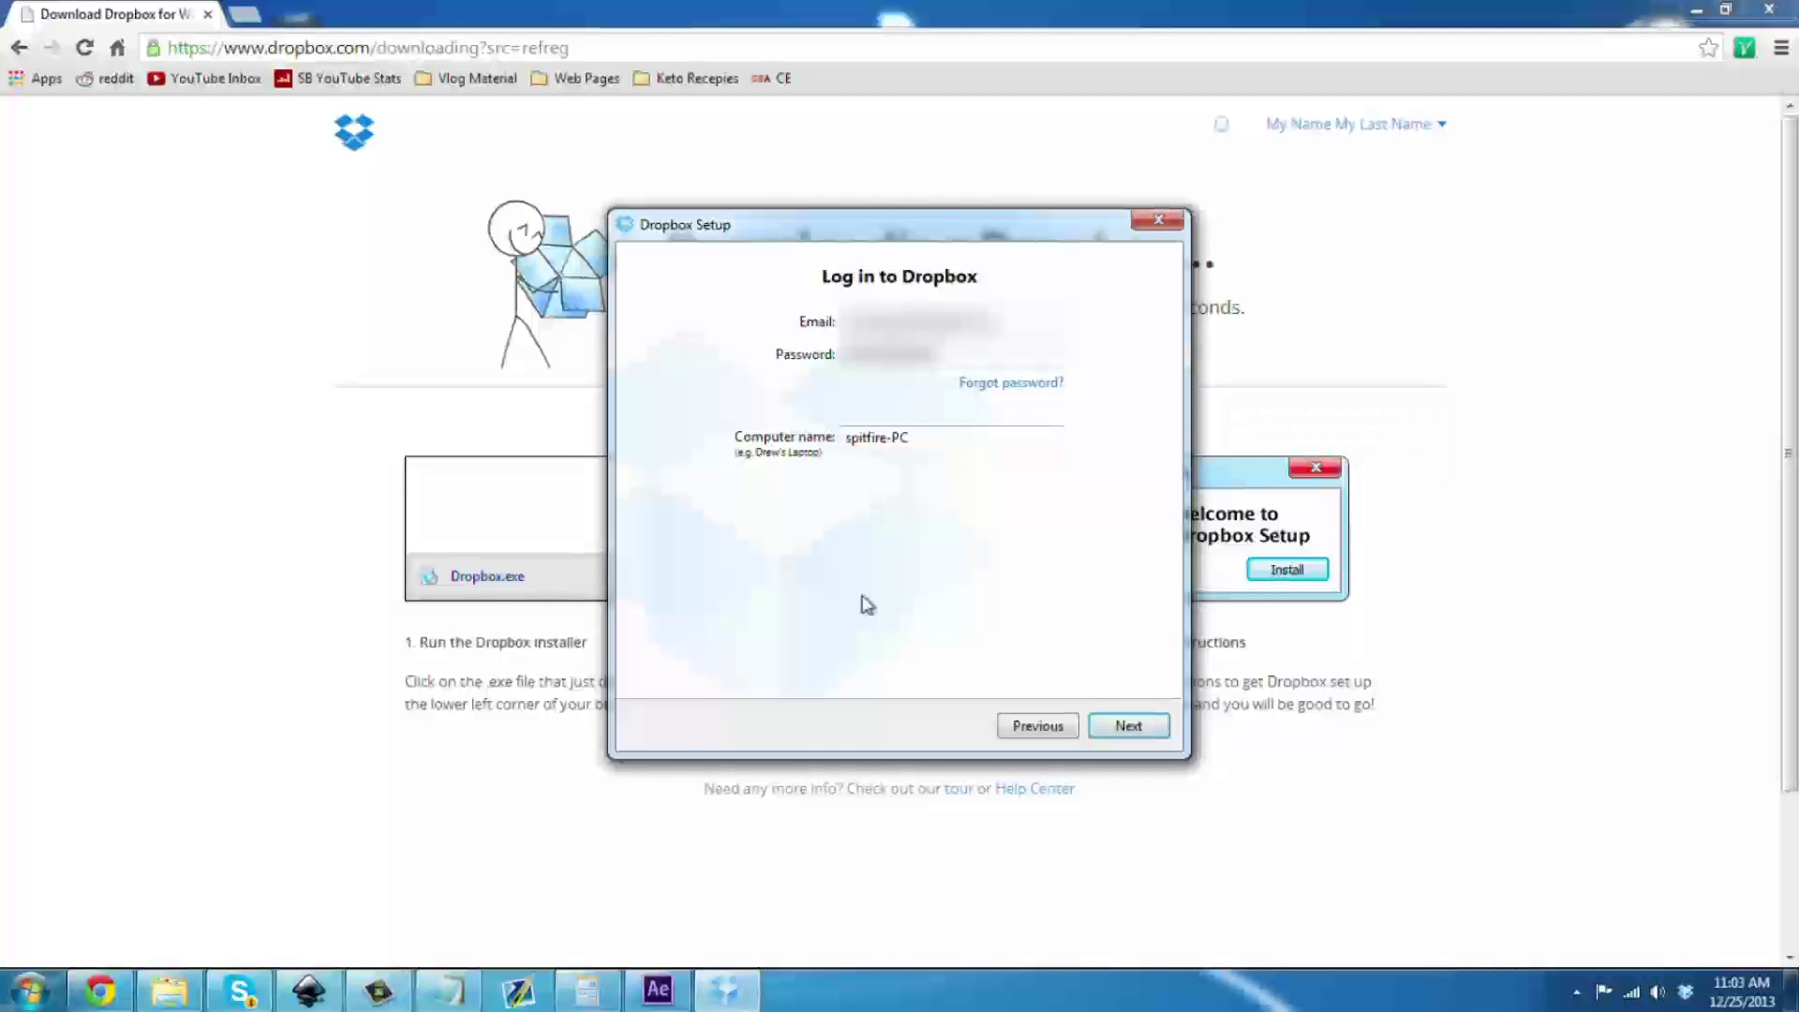
click(906, 436)
click(1129, 727)
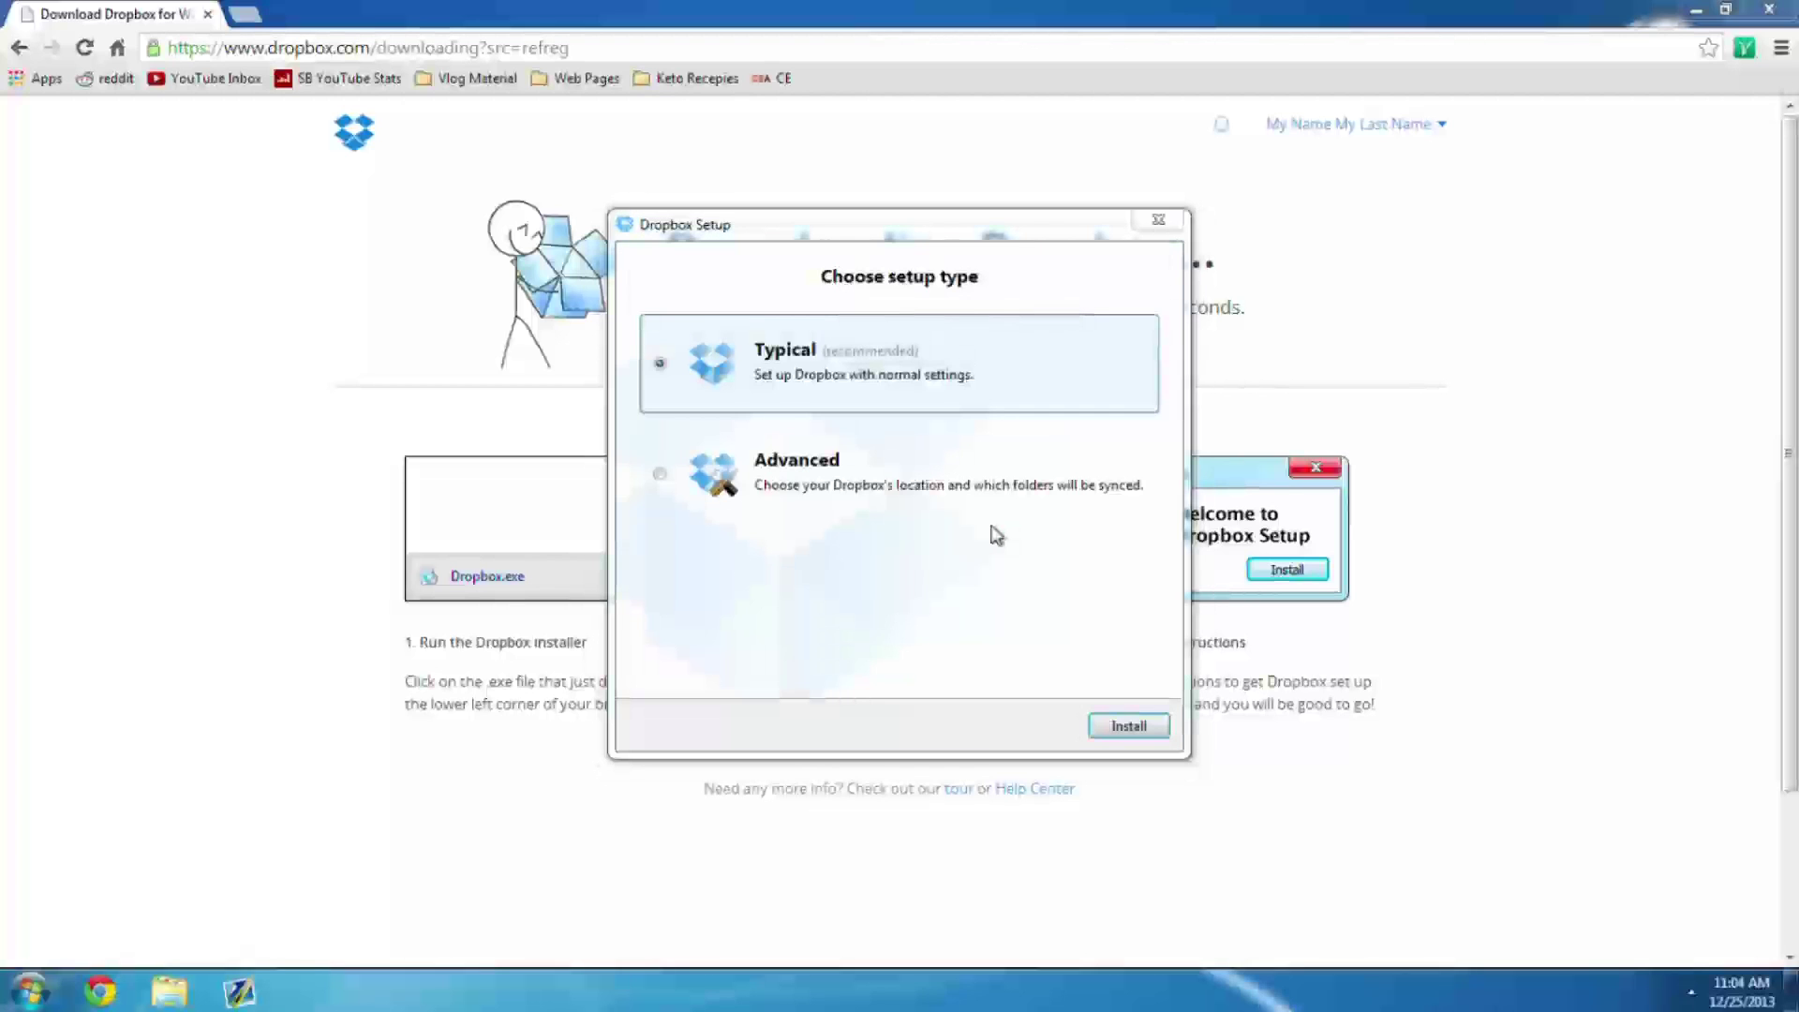
Run Advanced setup: default folder merged into C:\Users\spitfire\Dropbox, all folders synced, phone skipped.
click(661, 475)
click(1128, 729)
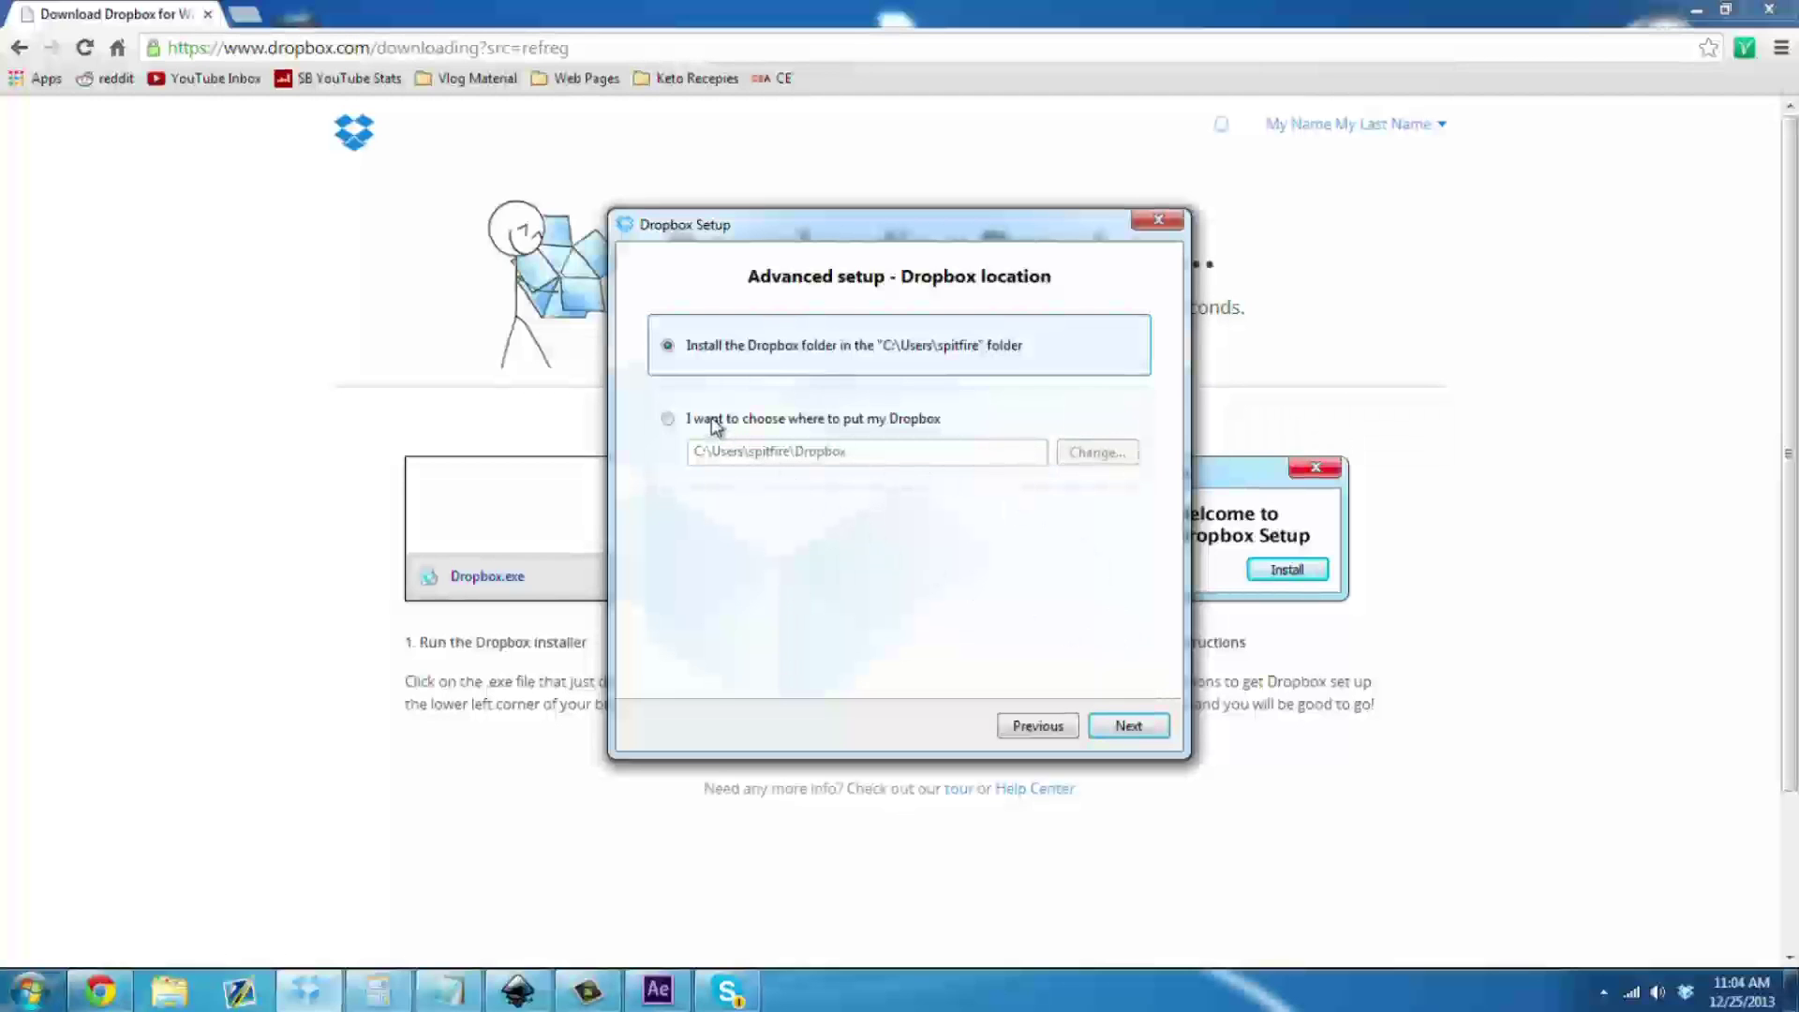
click(1147, 735)
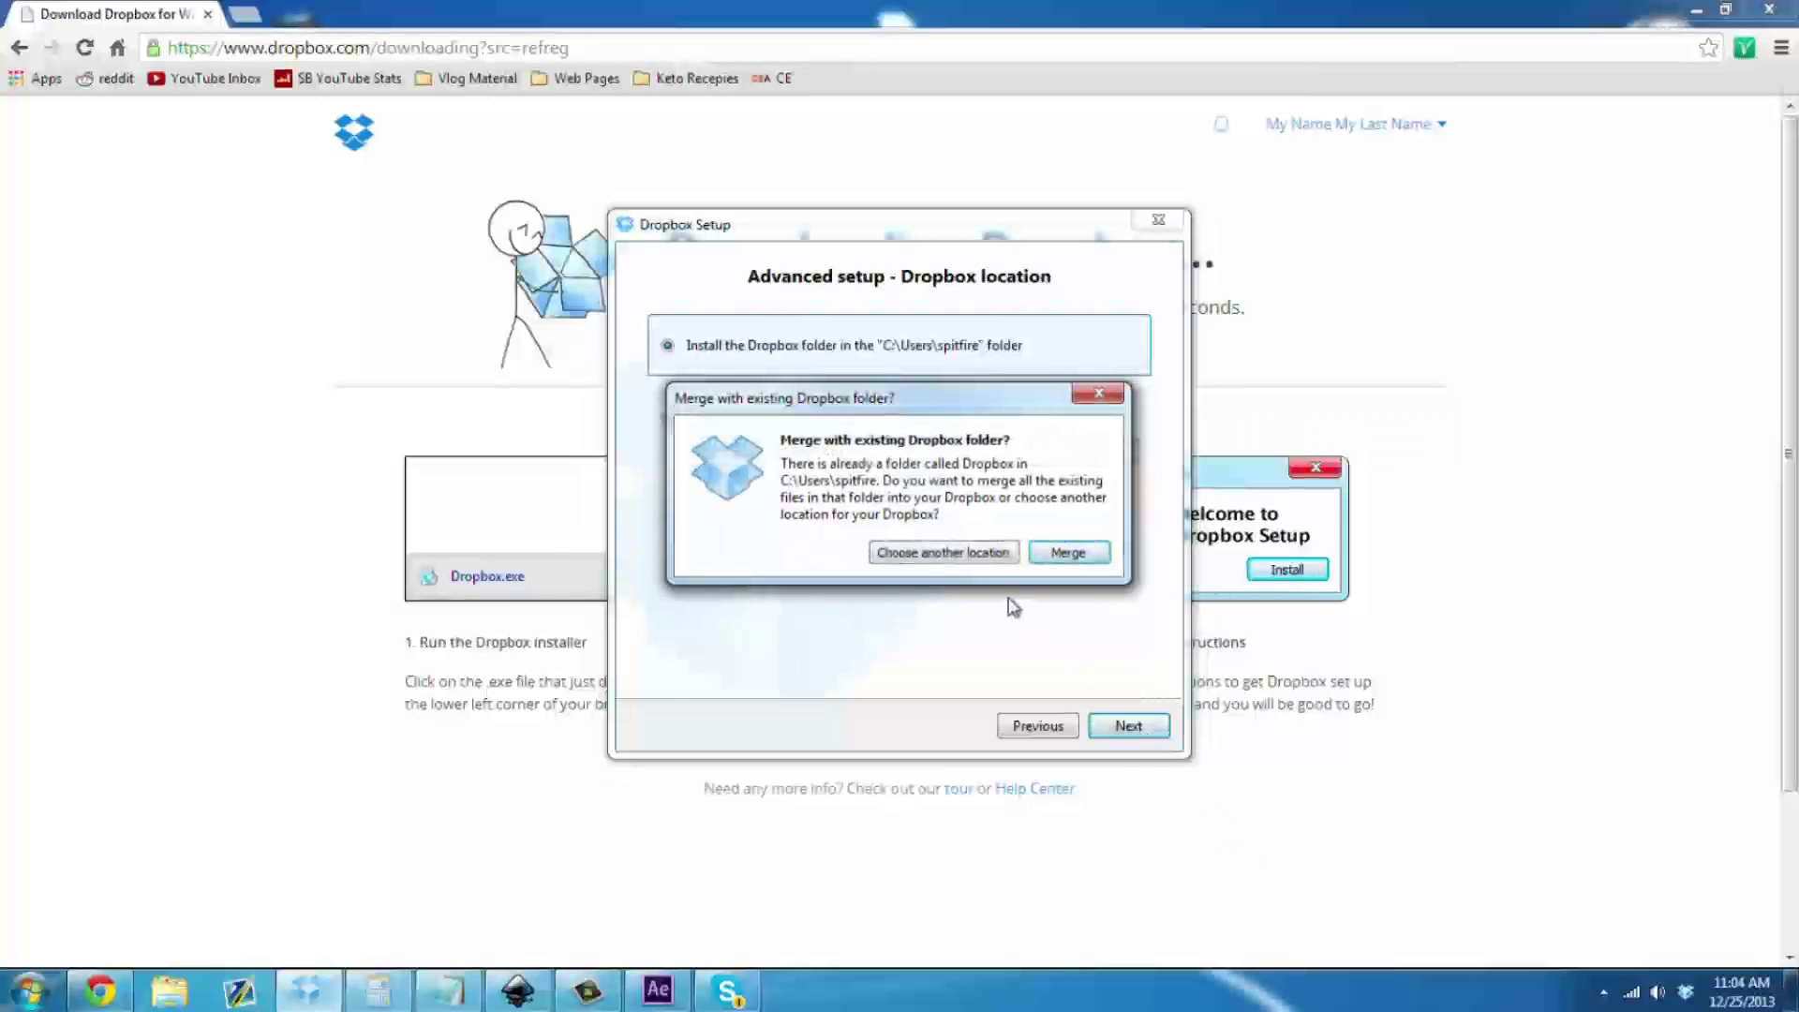
click(1057, 555)
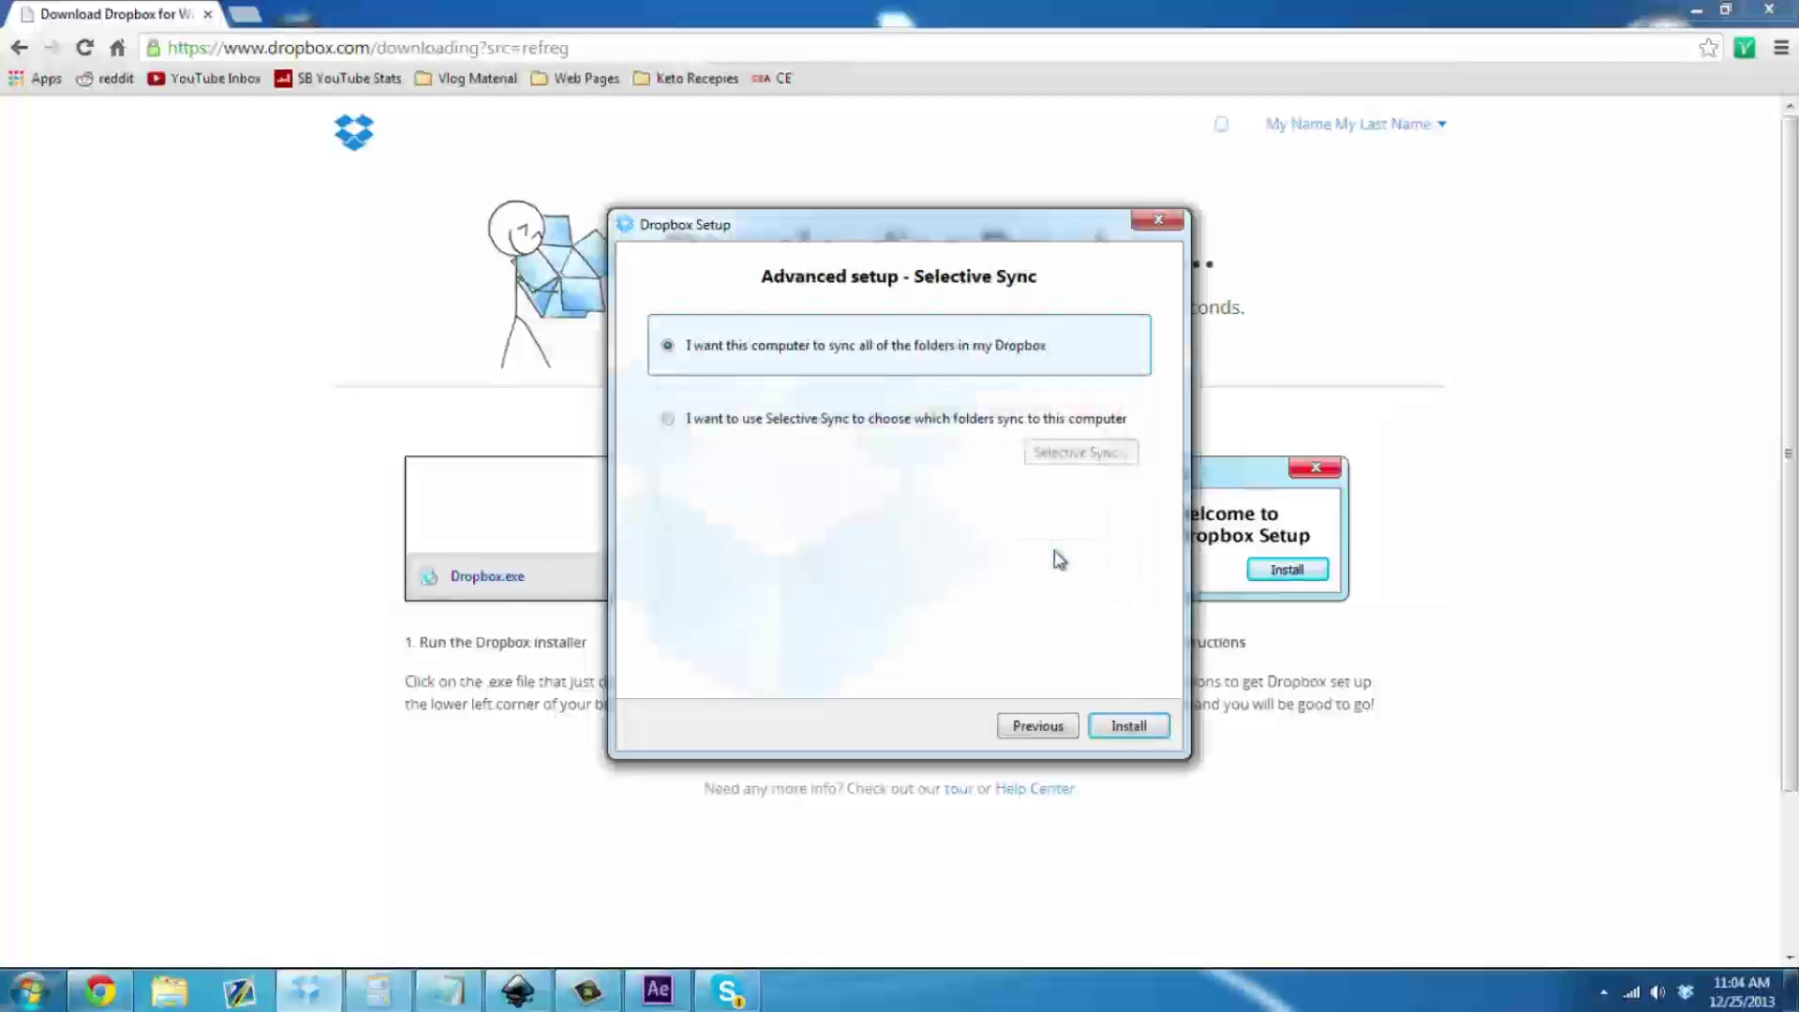
click(1151, 734)
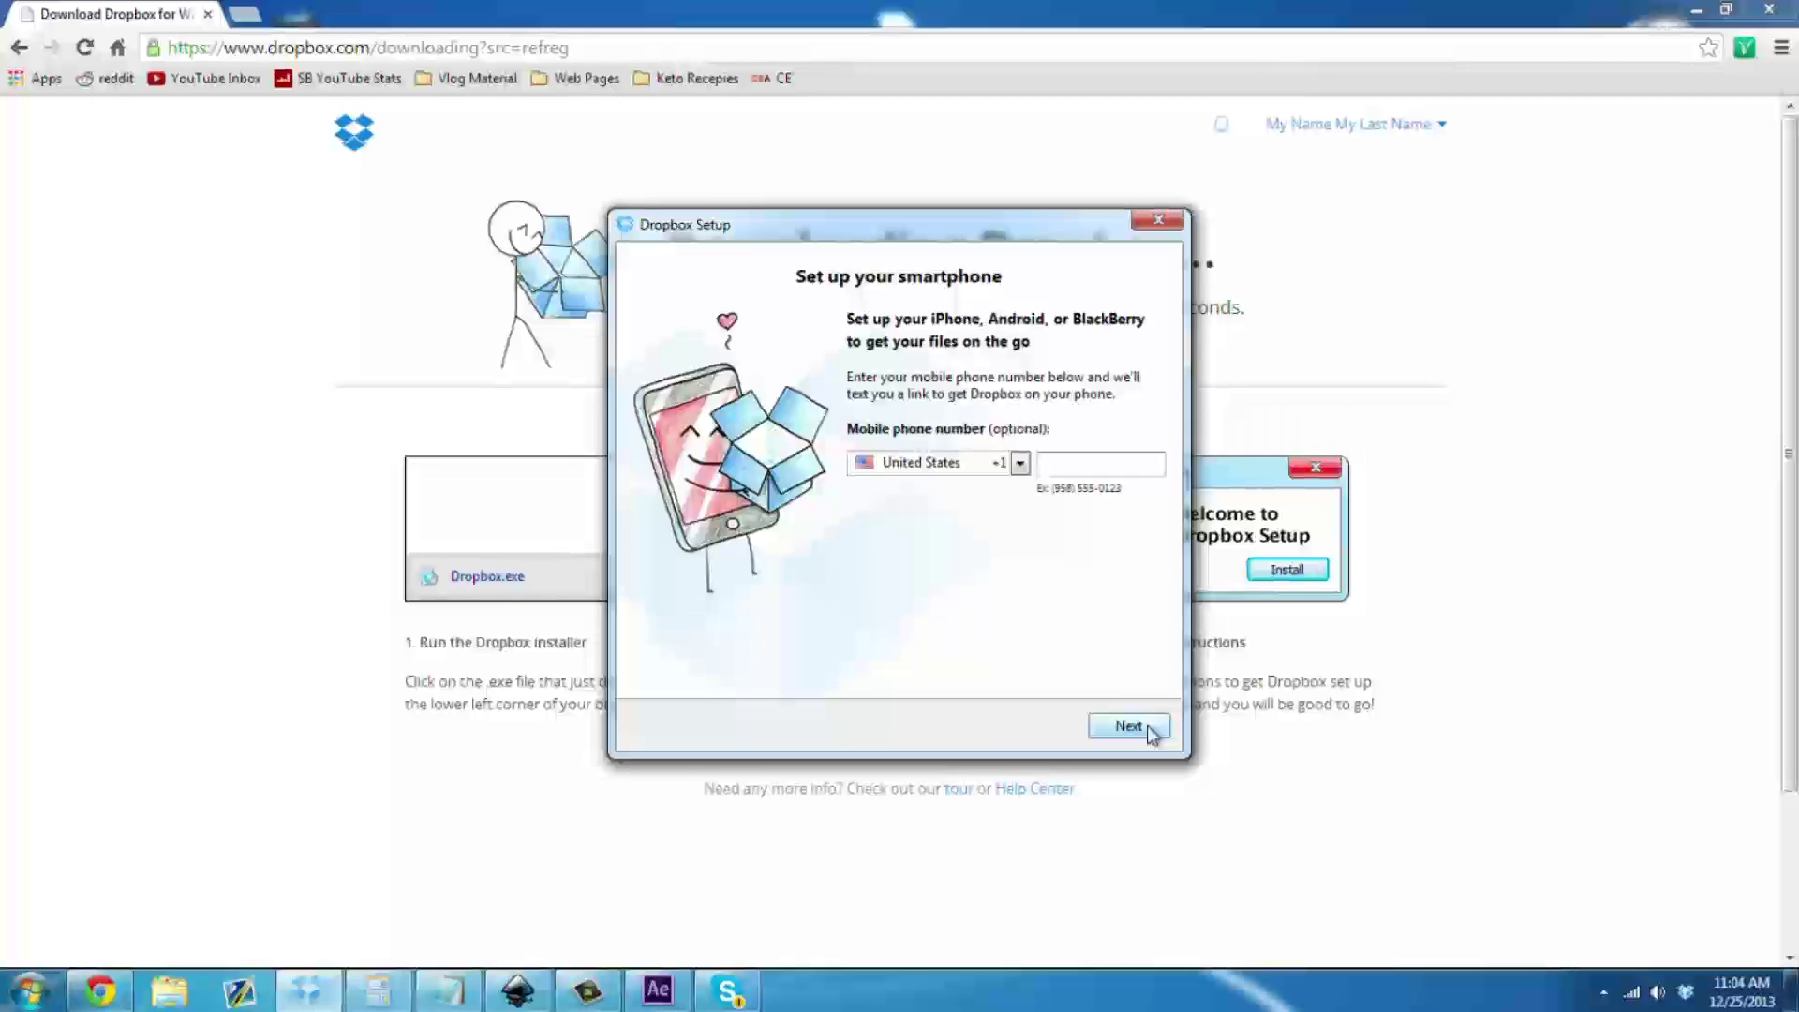
click(1151, 734)
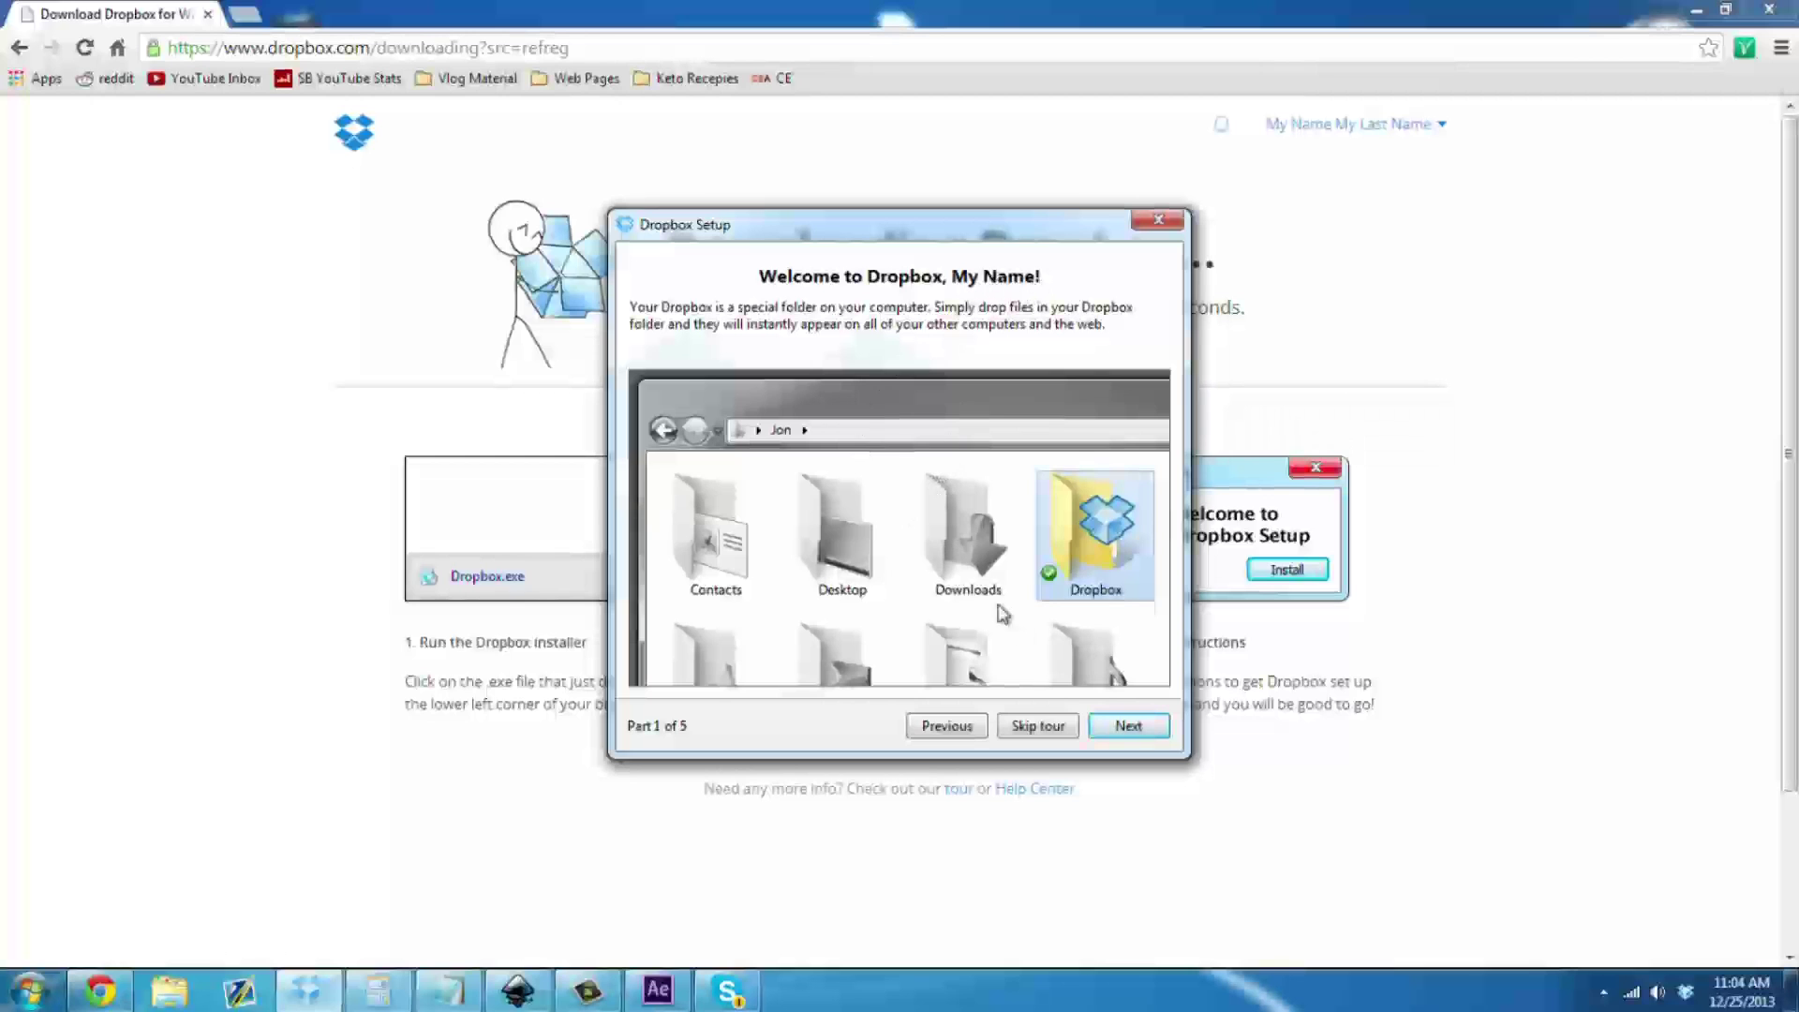
Skip the welcome tour and finish with 'Open my Dropbox folder now' checked.
click(1036, 727)
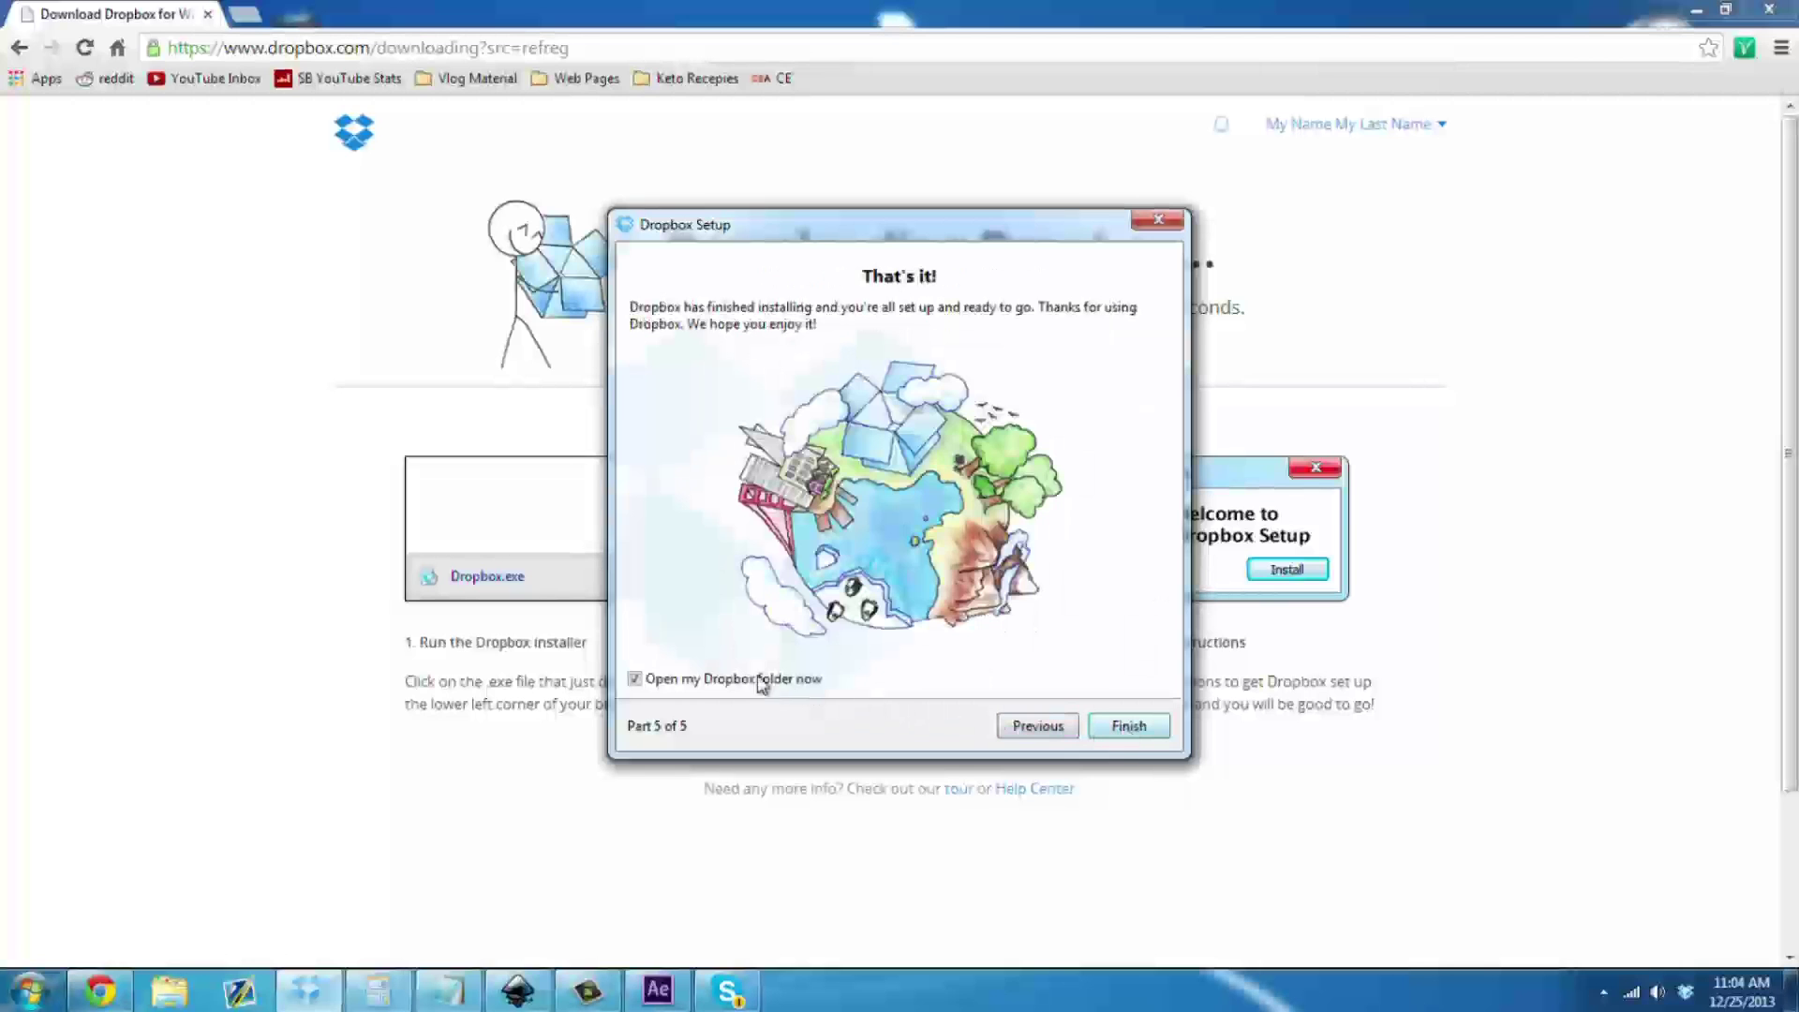
click(1128, 726)
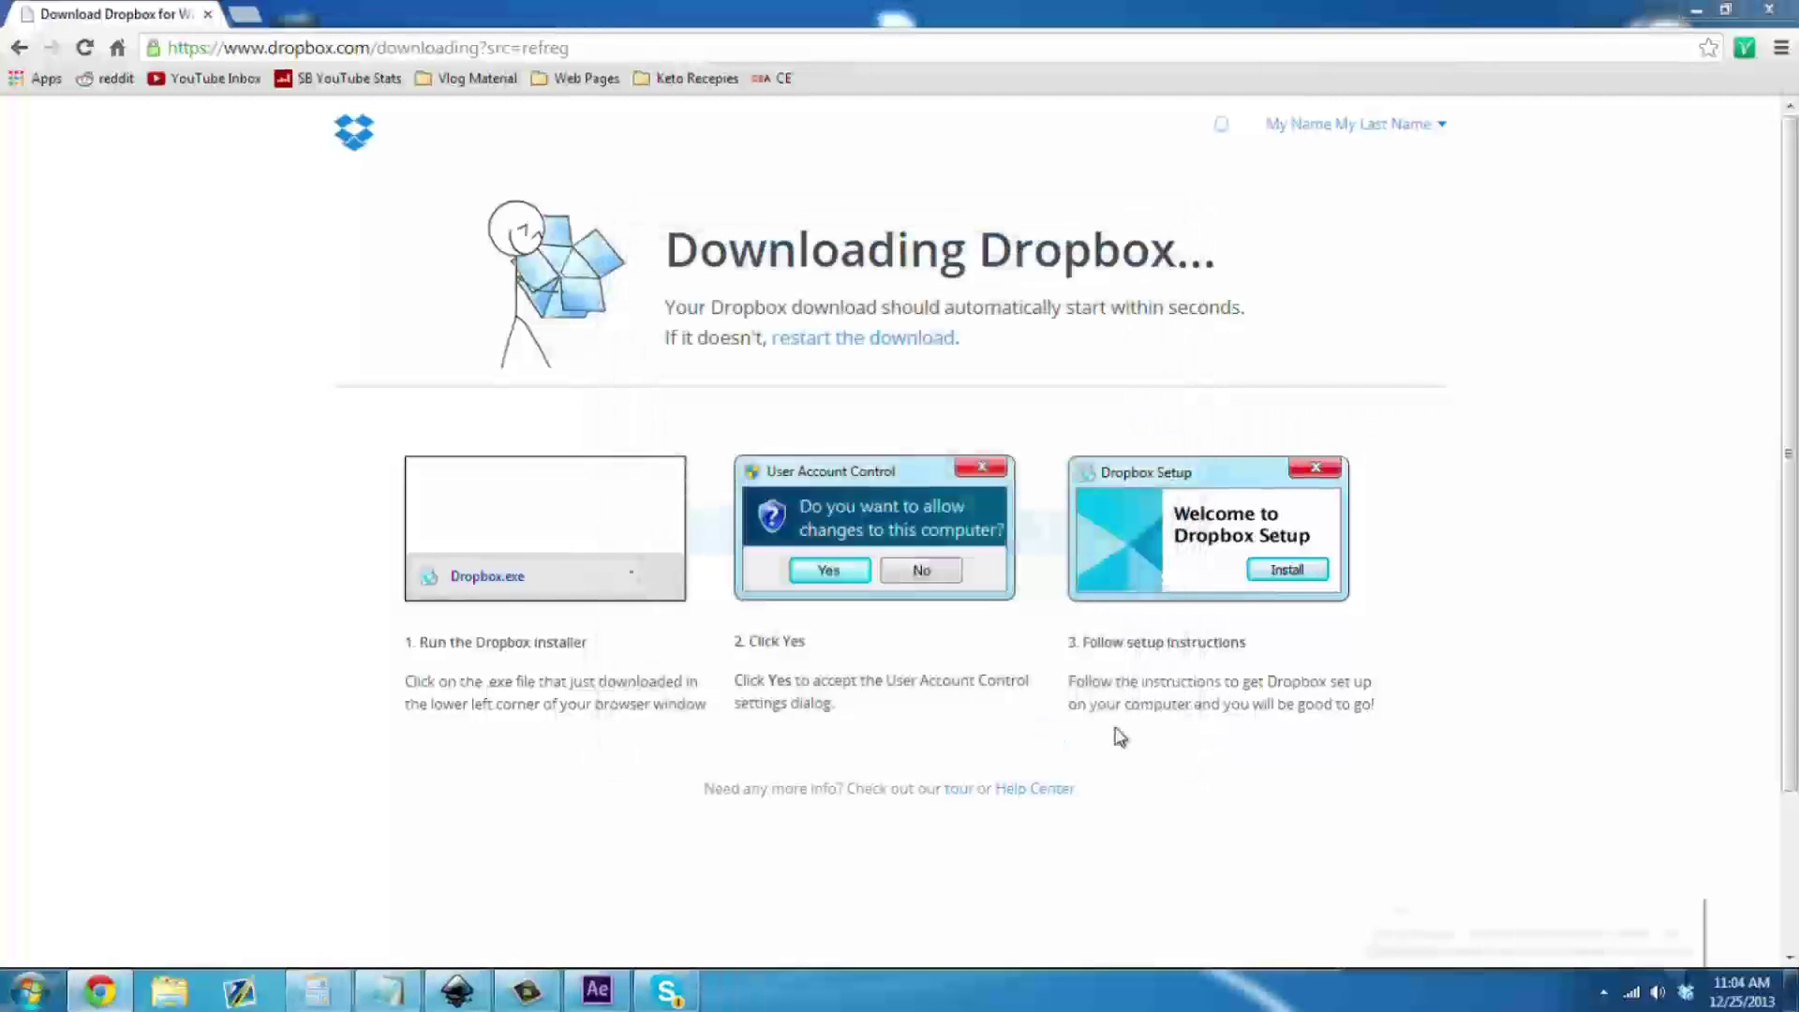